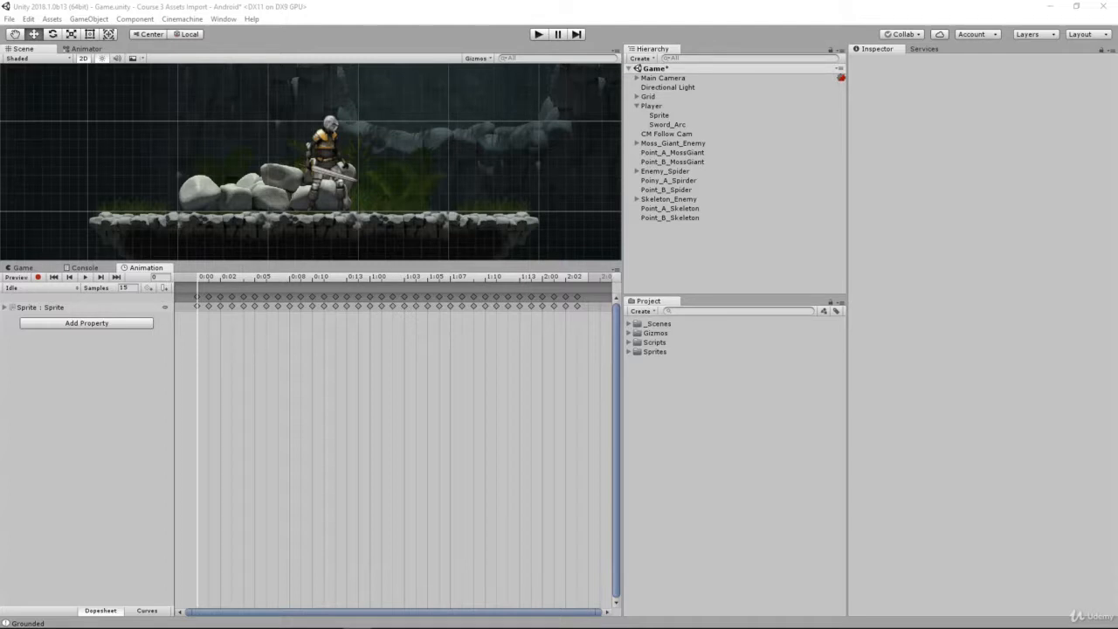
- Preview the opening frames of the Attack animation on the player's Sprite object
click(661, 106)
click(662, 115)
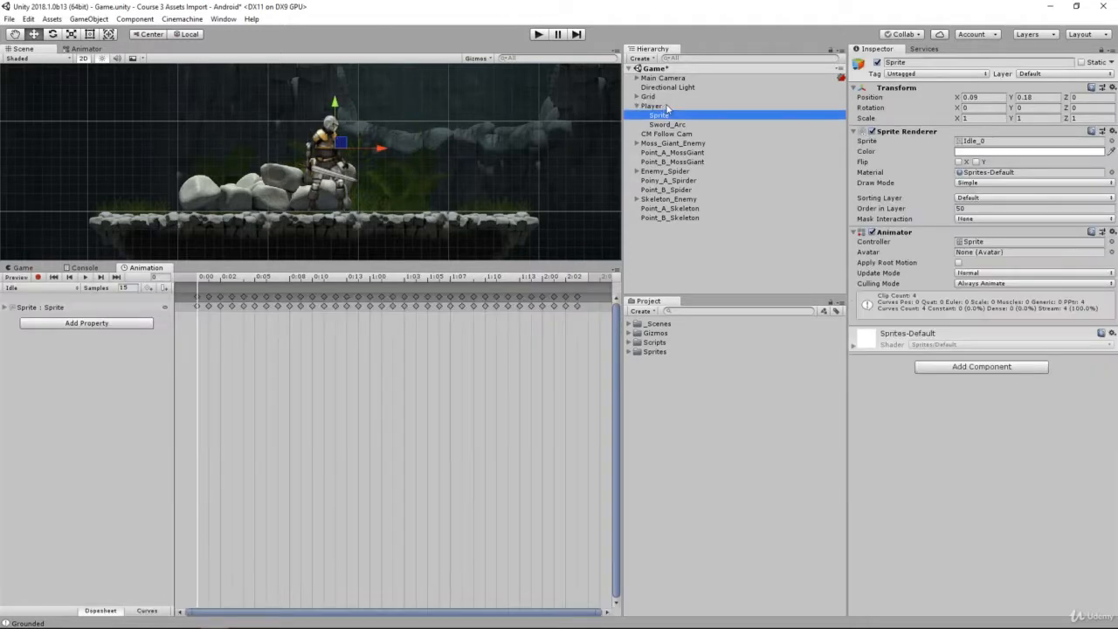
click(35, 287)
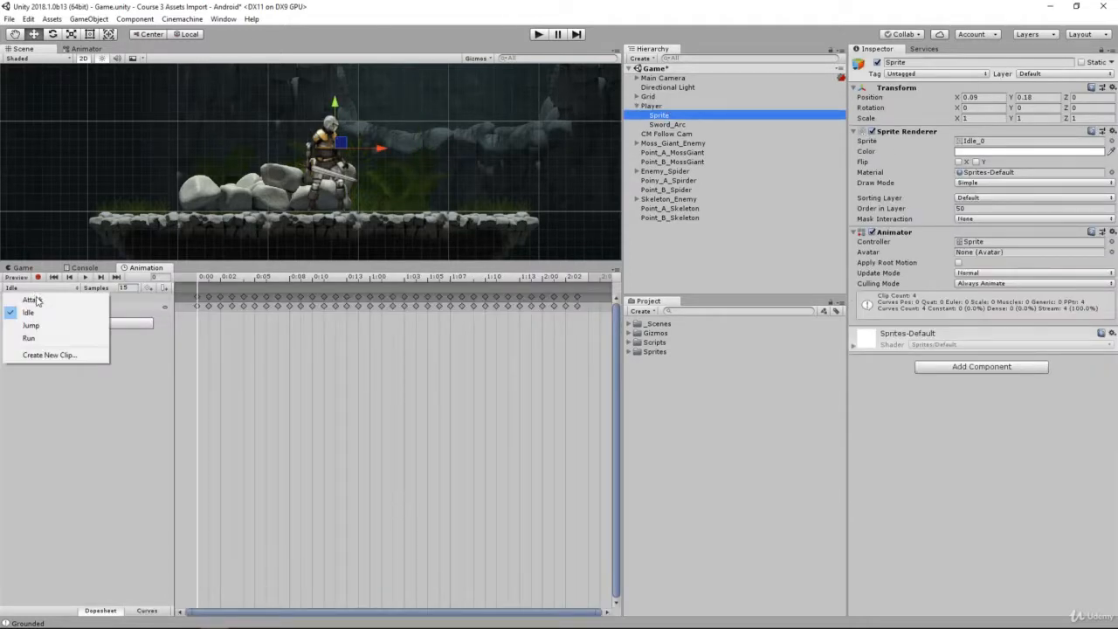
click(75, 299)
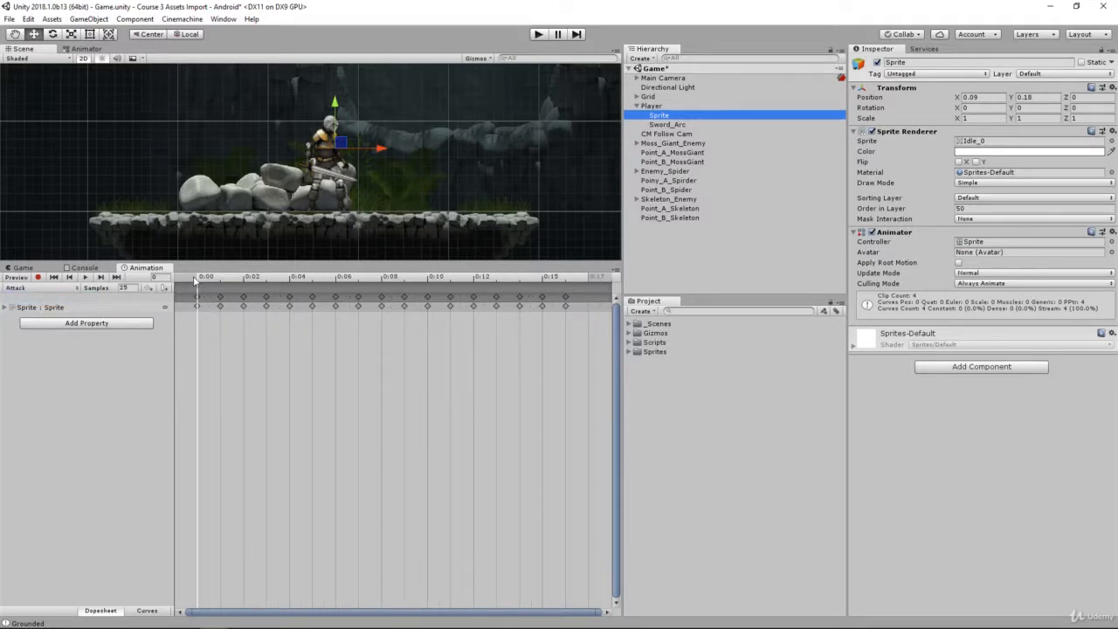
click(222, 277)
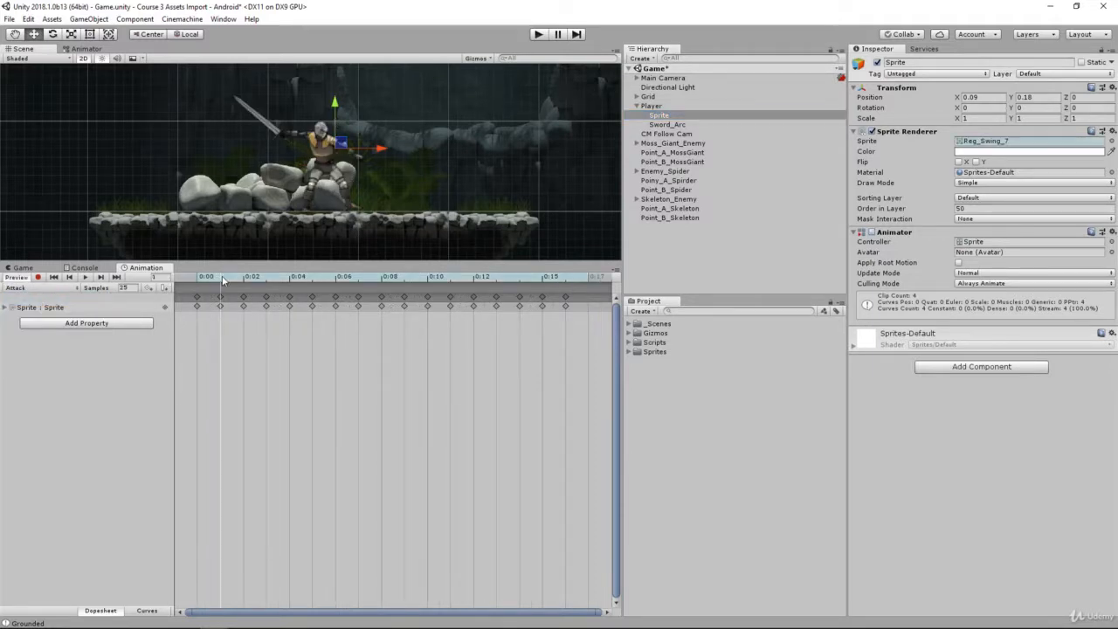
mouse_move(222, 277)
mouse_down()
mouse_move(194, 278)
mouse_move(555, 306)
mouse_move(205, 290)
mouse_up()
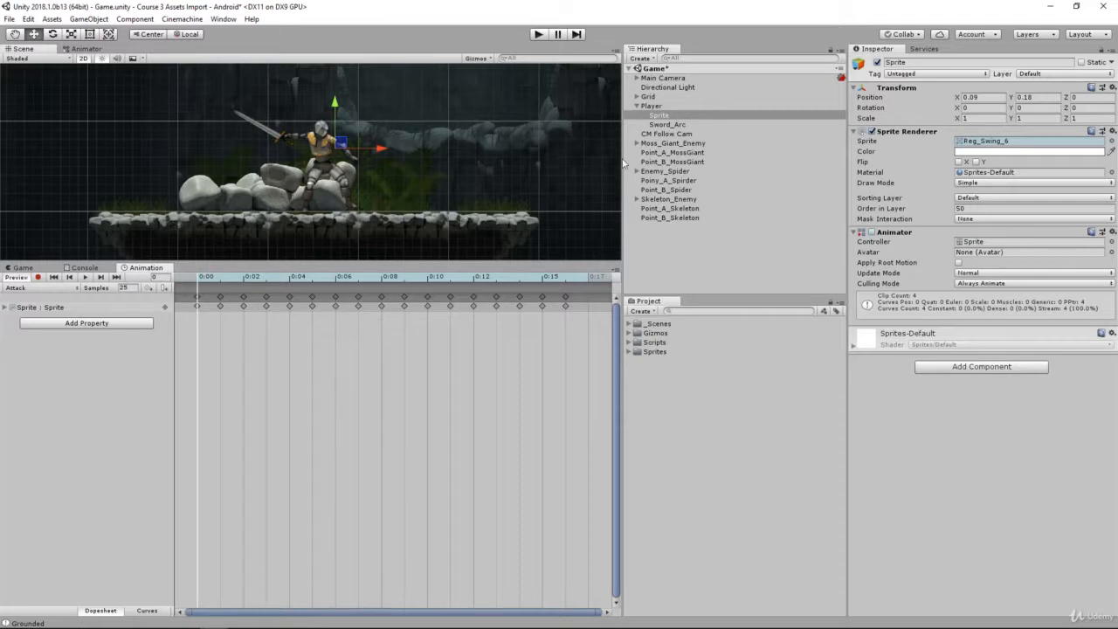
- Add a 2D sprite object as a child of Player and name it Hit_Box
click(655, 106)
right_click(660, 106)
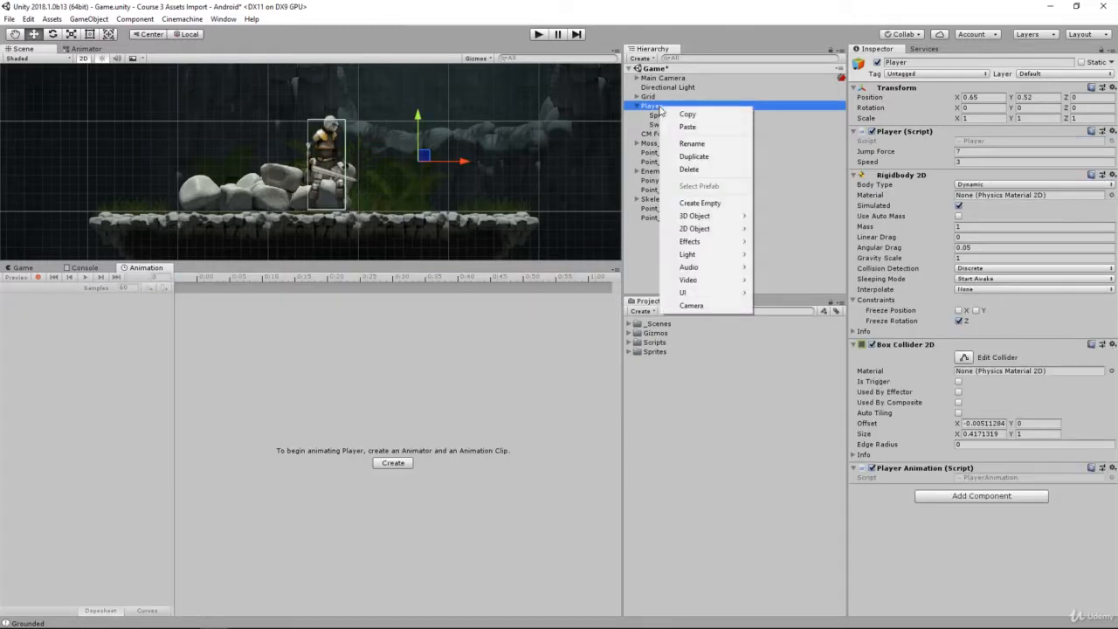
click(653, 108)
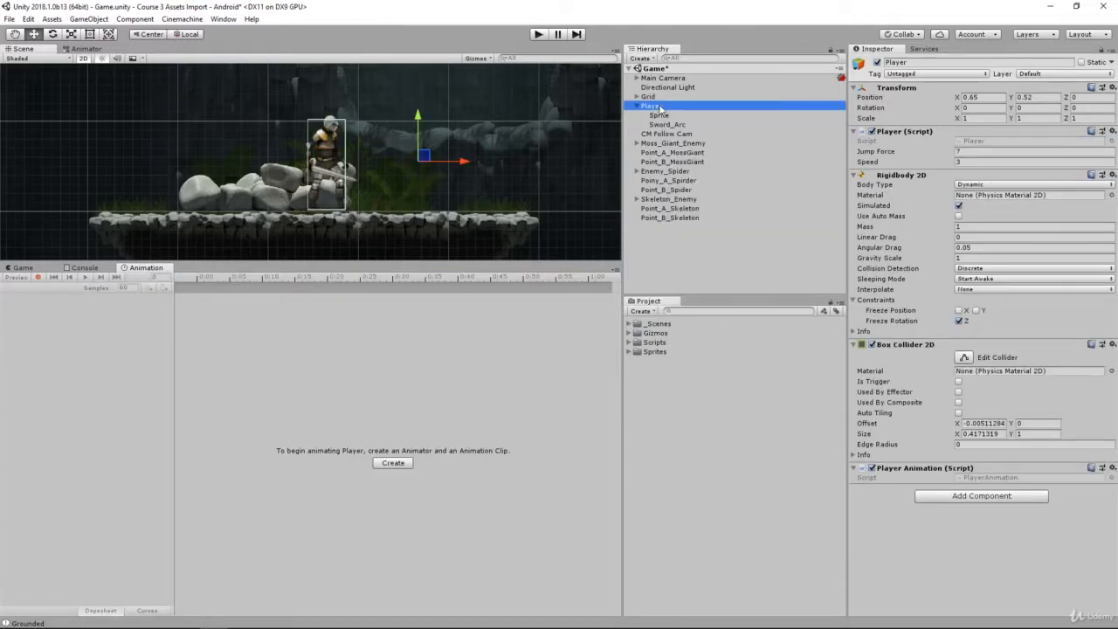
click(655, 98)
click(656, 105)
right_click(655, 109)
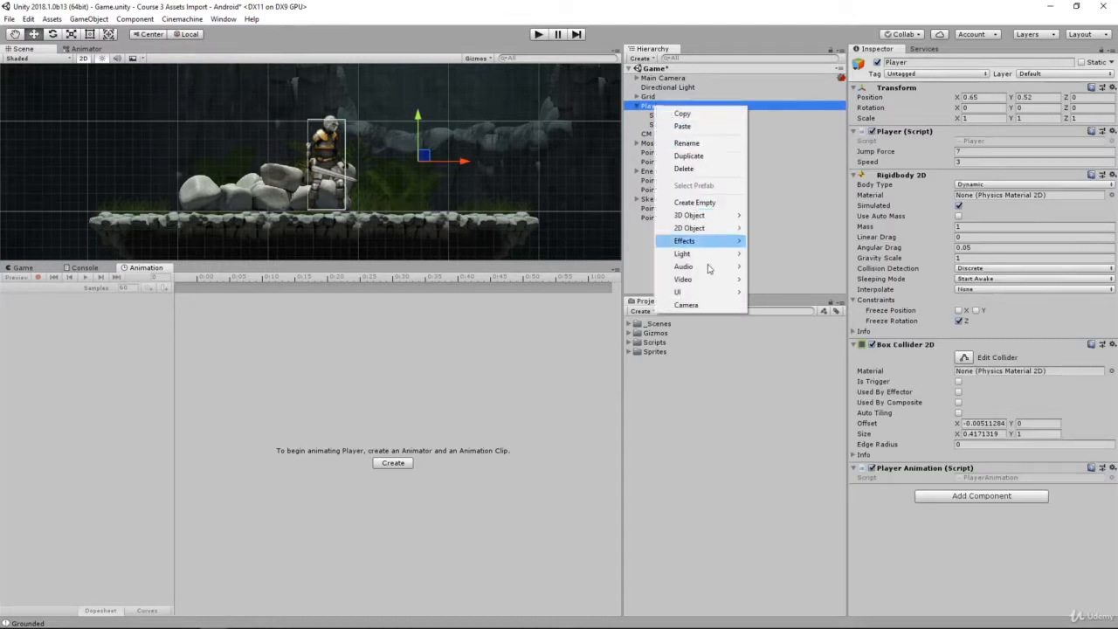
mouse_move(696, 230)
click(773, 228)
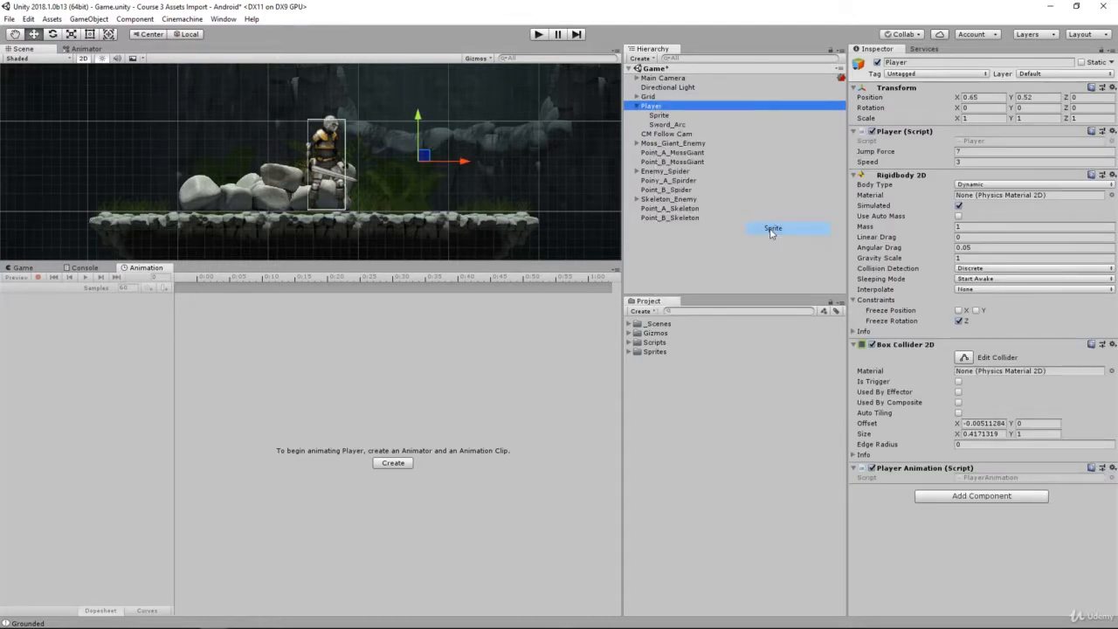
click(939, 62)
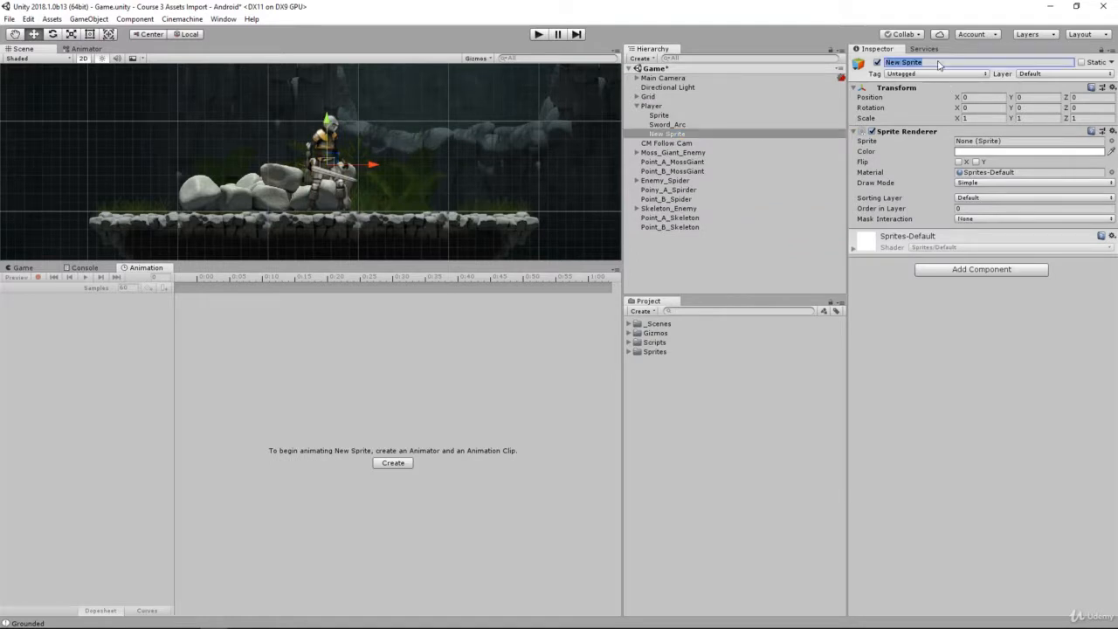
text(Hit_Box)
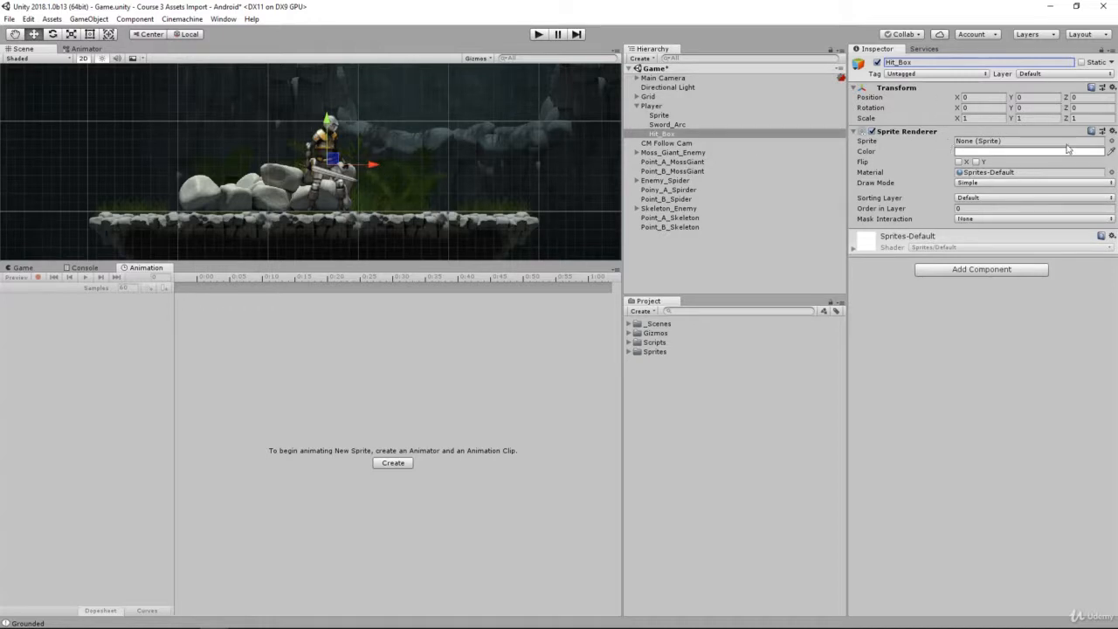
- Assign the built-in UISprite to Hit_Box and set its order in layer to 50
click(1112, 141)
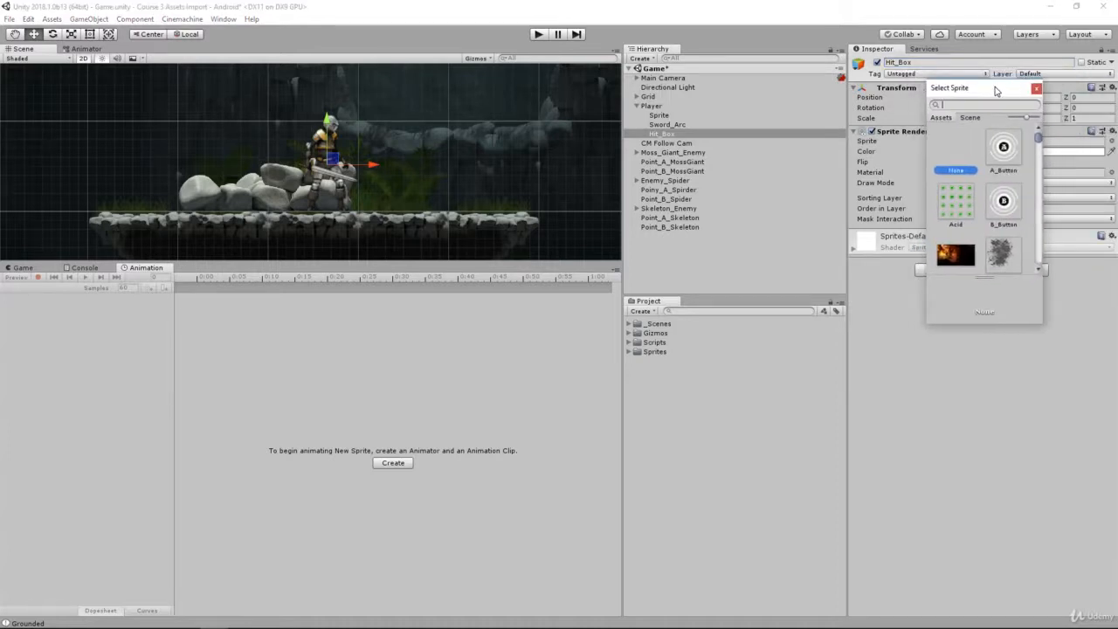
drag(1038, 140, 1038, 259)
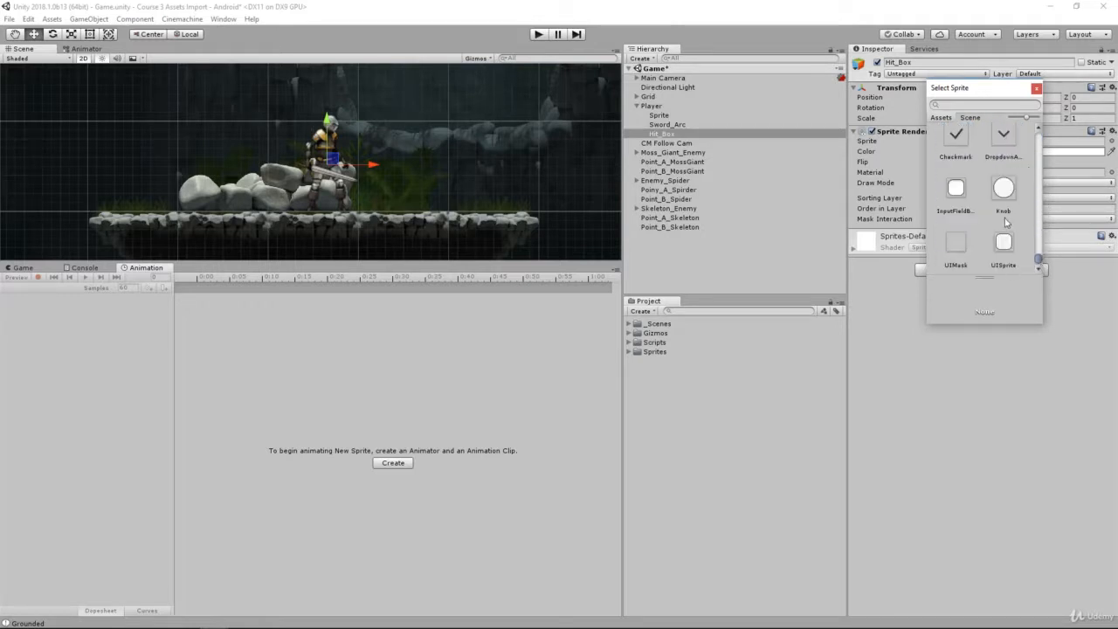
click(1002, 245)
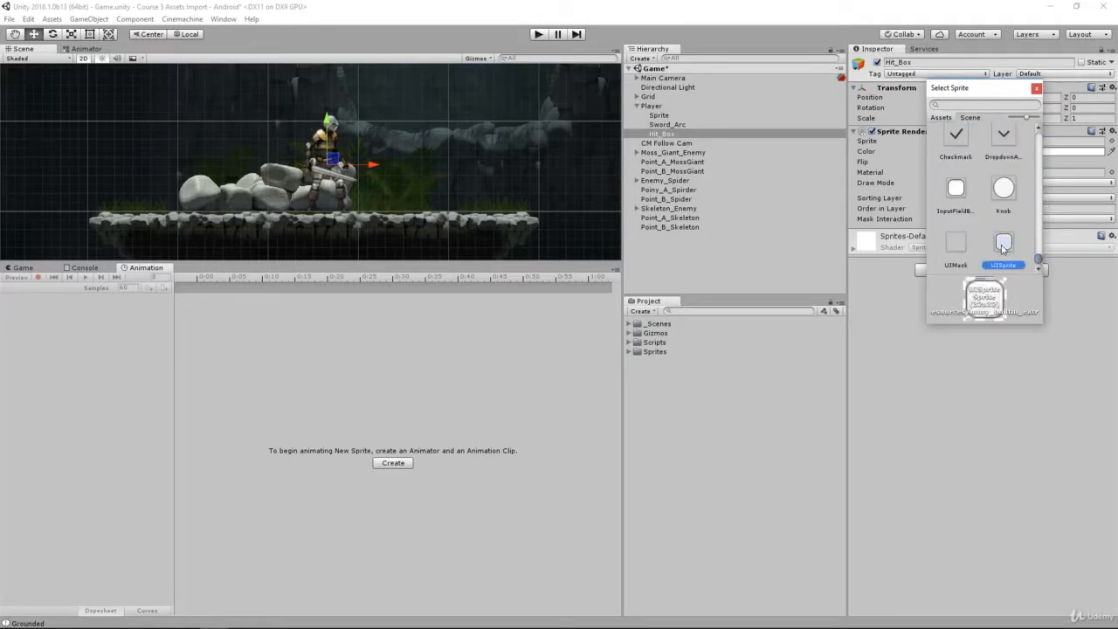
double_click(1002, 245)
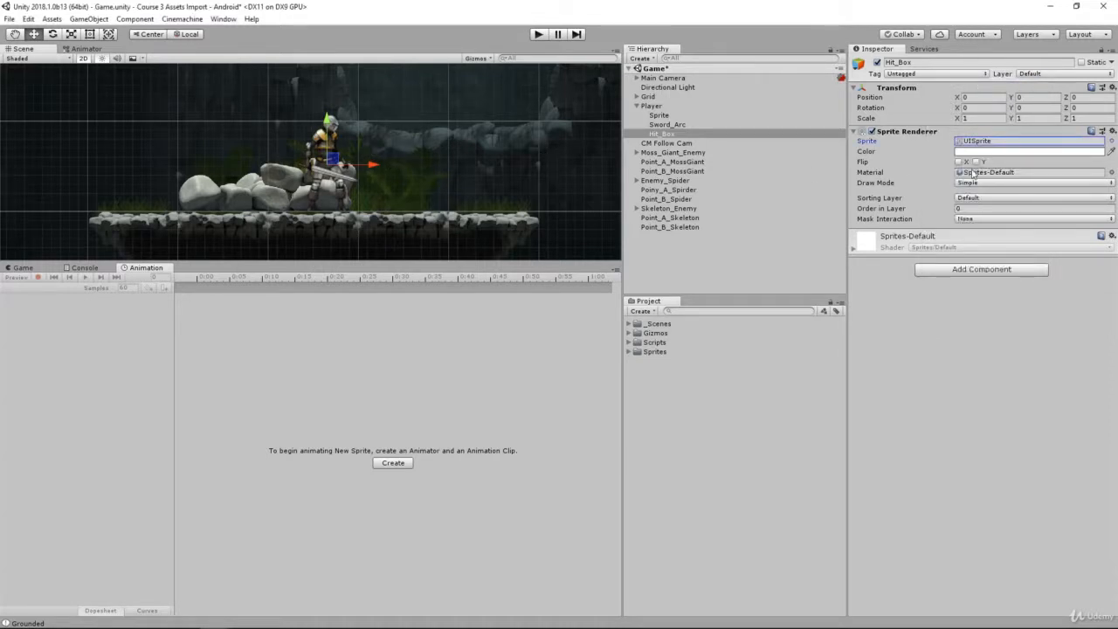
click(981, 210)
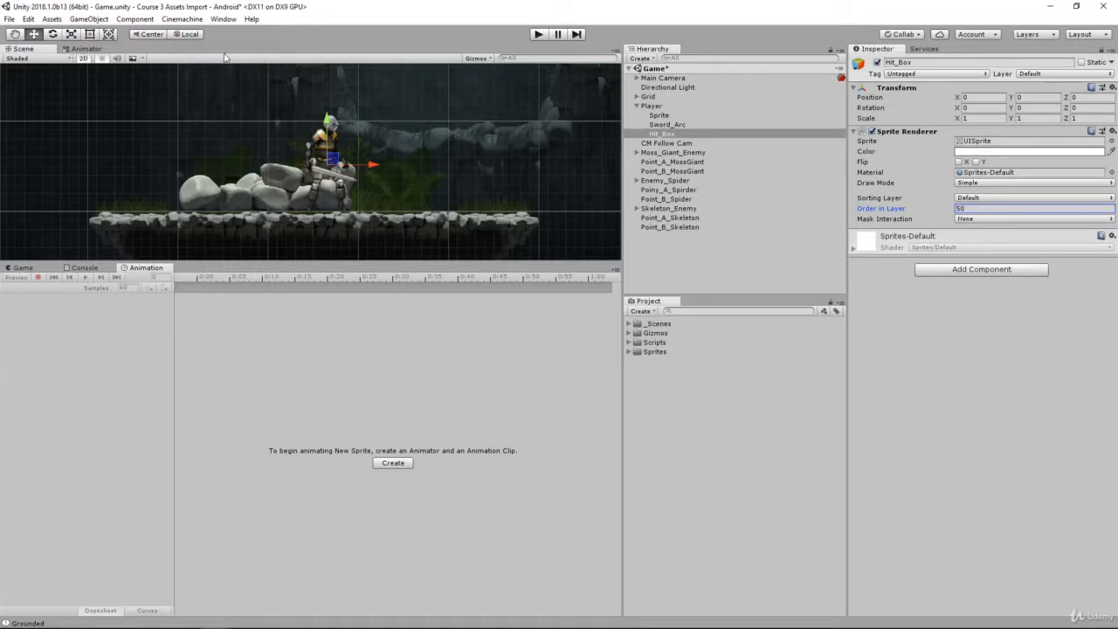
- Give Hit_Box a Box Collider 2D and position it in front of the player at about X 0.45, Y -0.10
drag(371, 169, 415, 174)
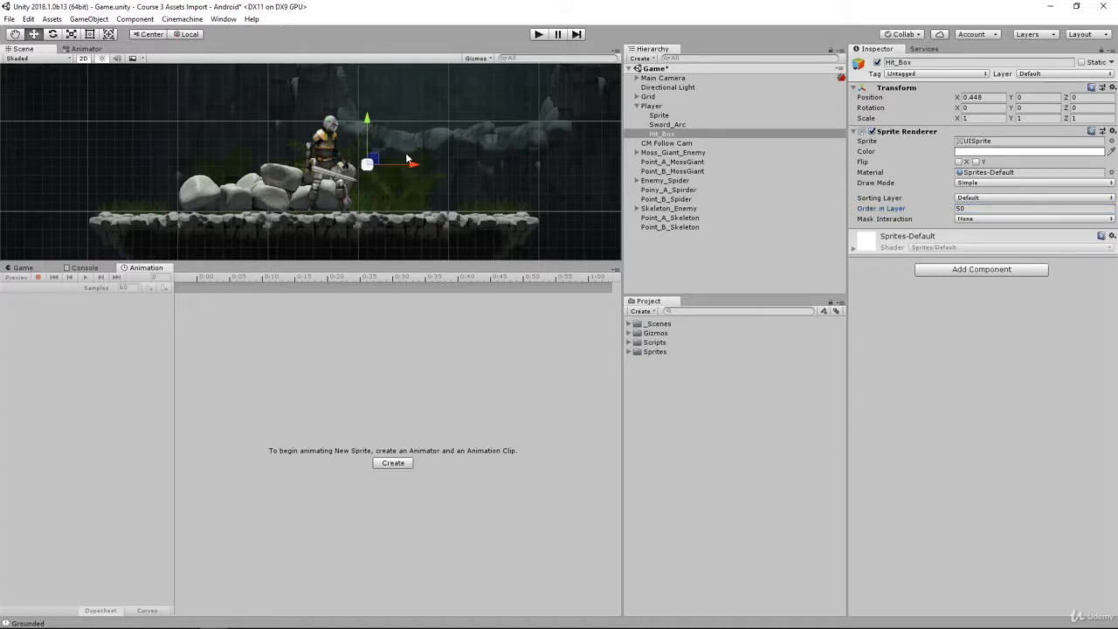
click(985, 274)
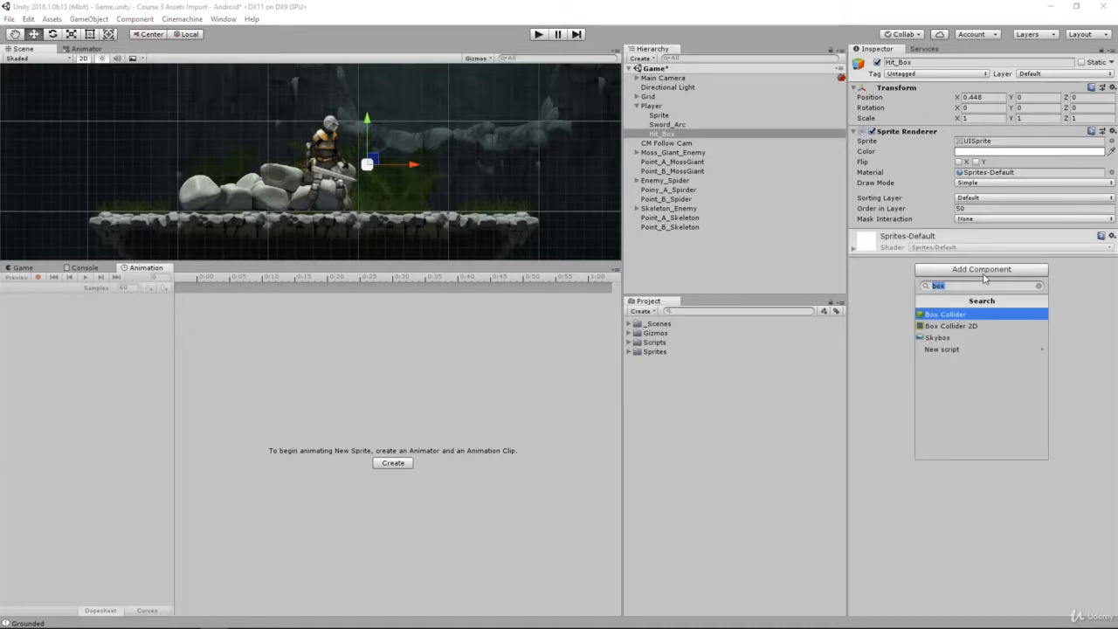
key(Down)
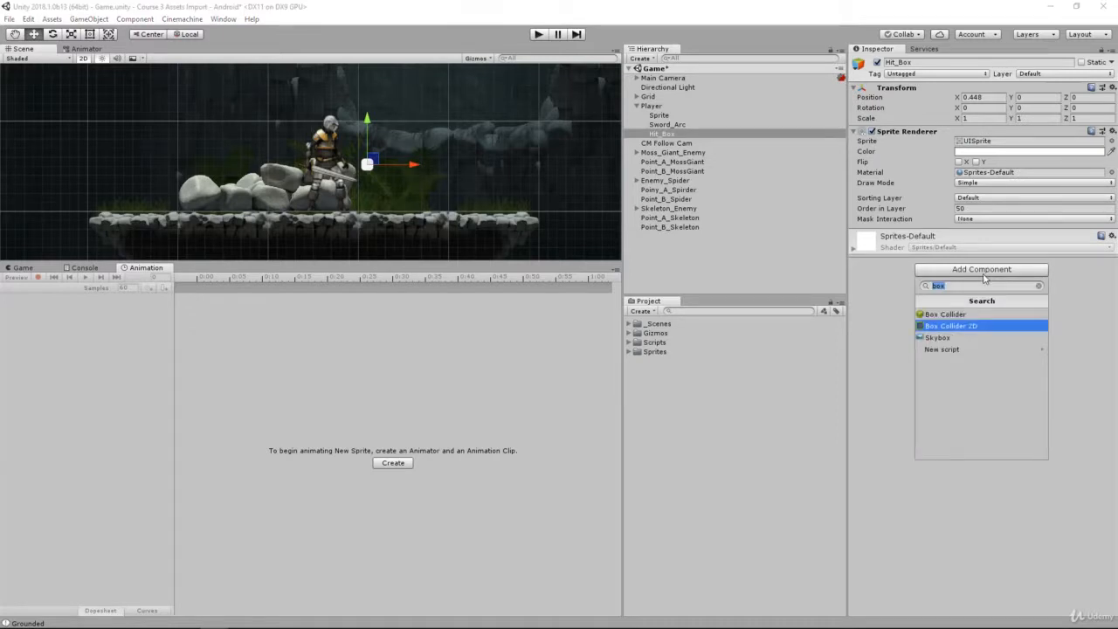
key(Return)
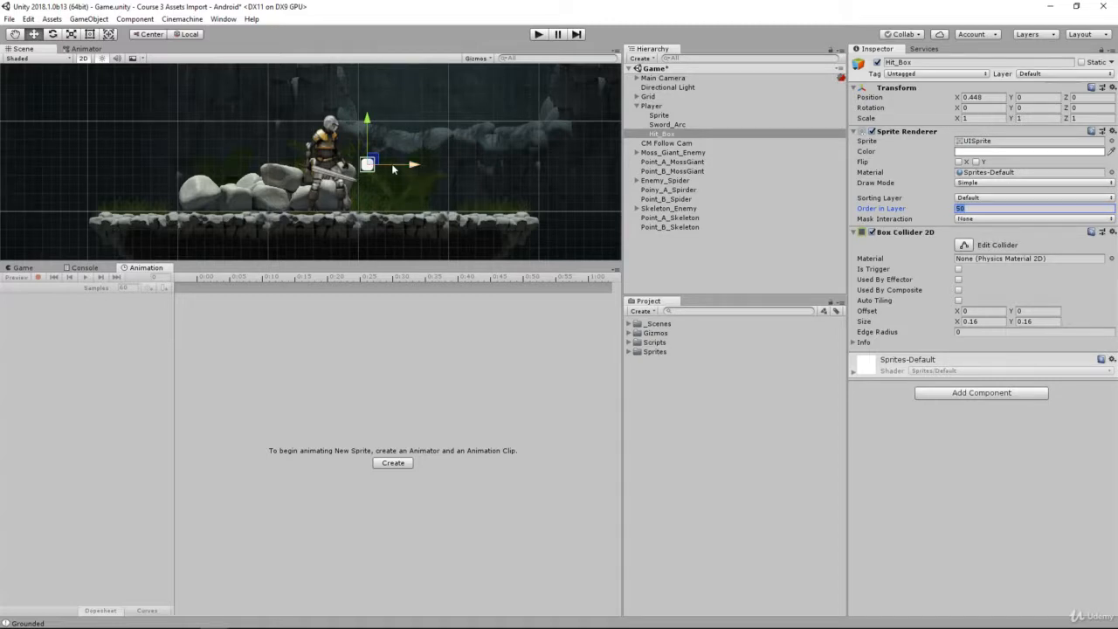
drag(369, 125, 376, 135)
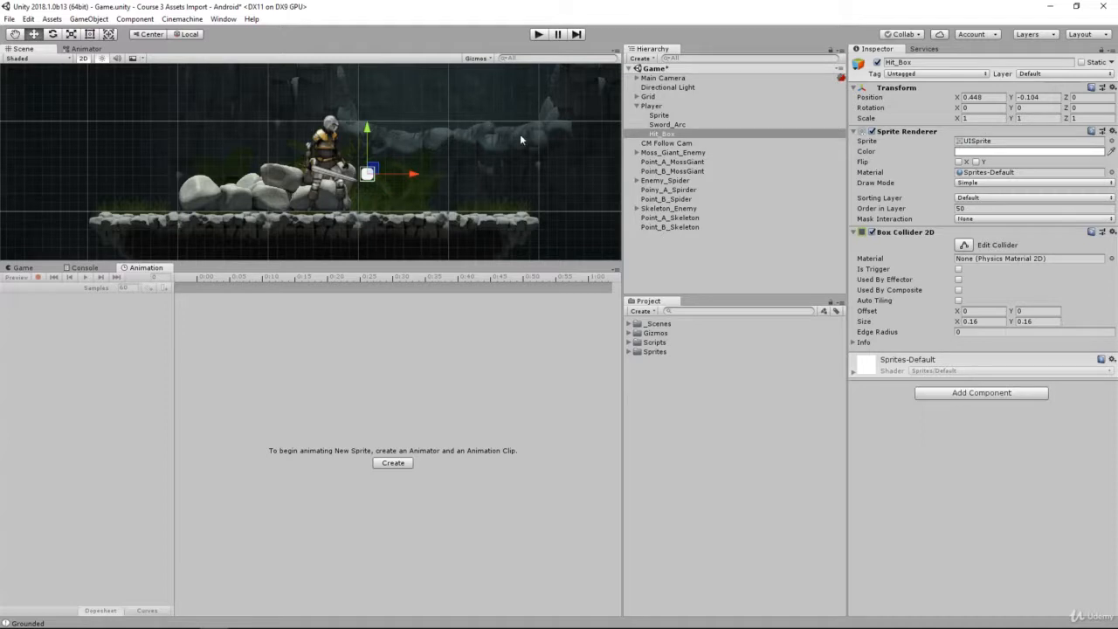
- Compare the first frame of the Sprite's Attack clip with the hit box, and select Hit_Box
click(661, 116)
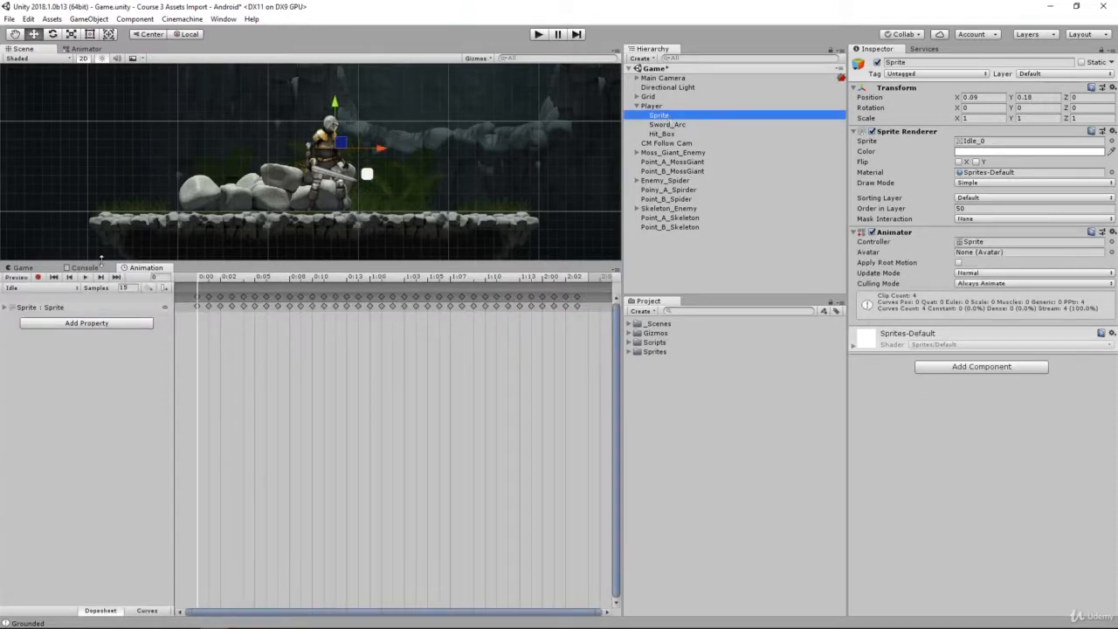
click(48, 290)
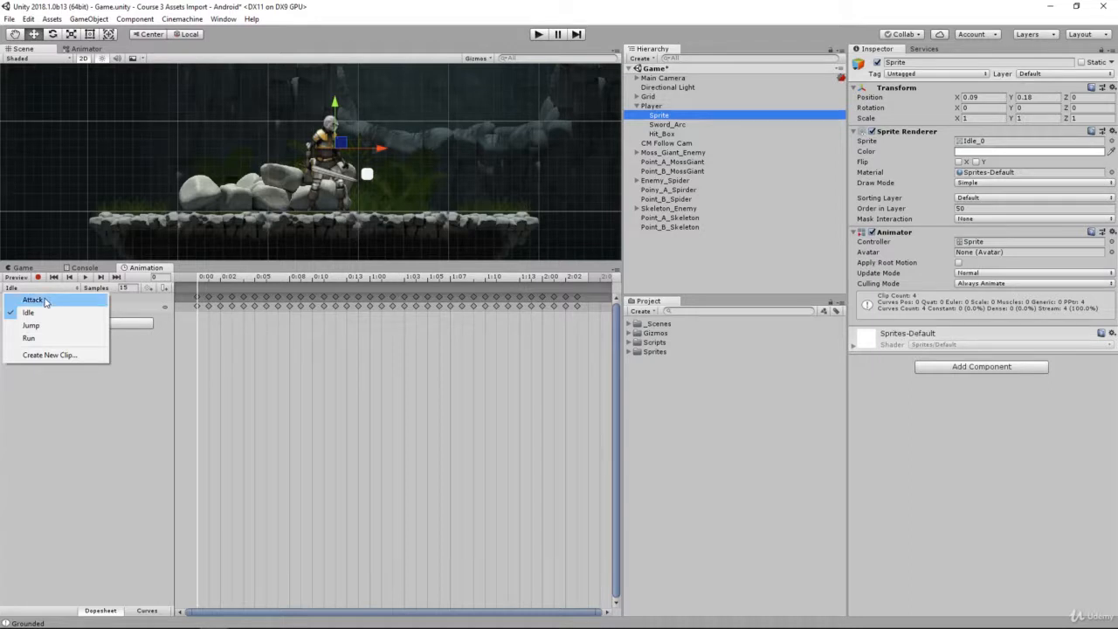
click(46, 301)
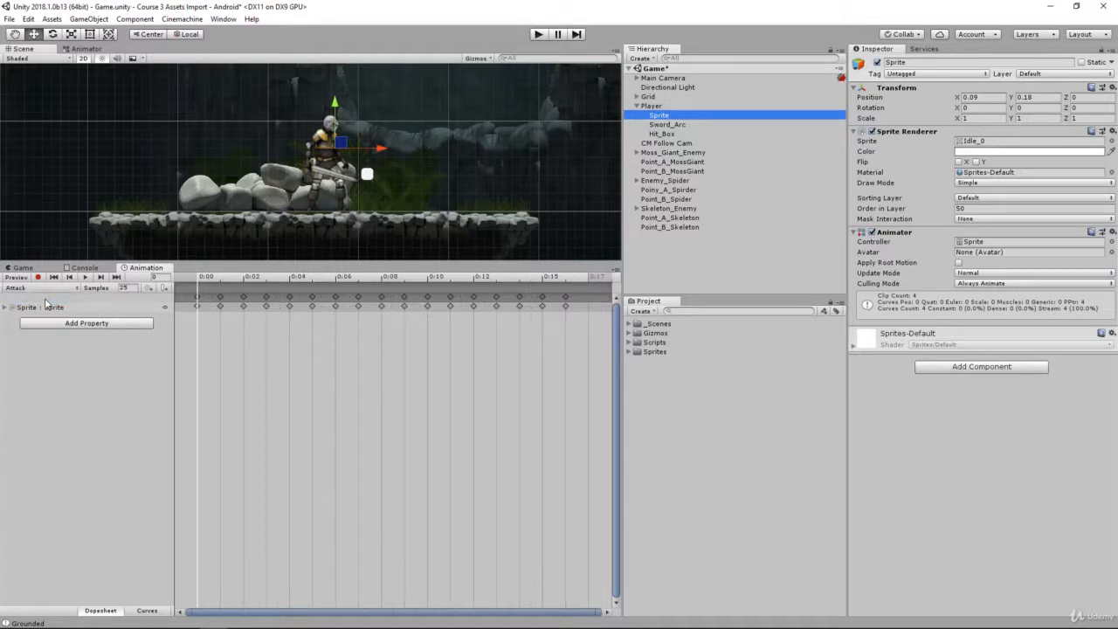
drag(220, 281, 200, 281)
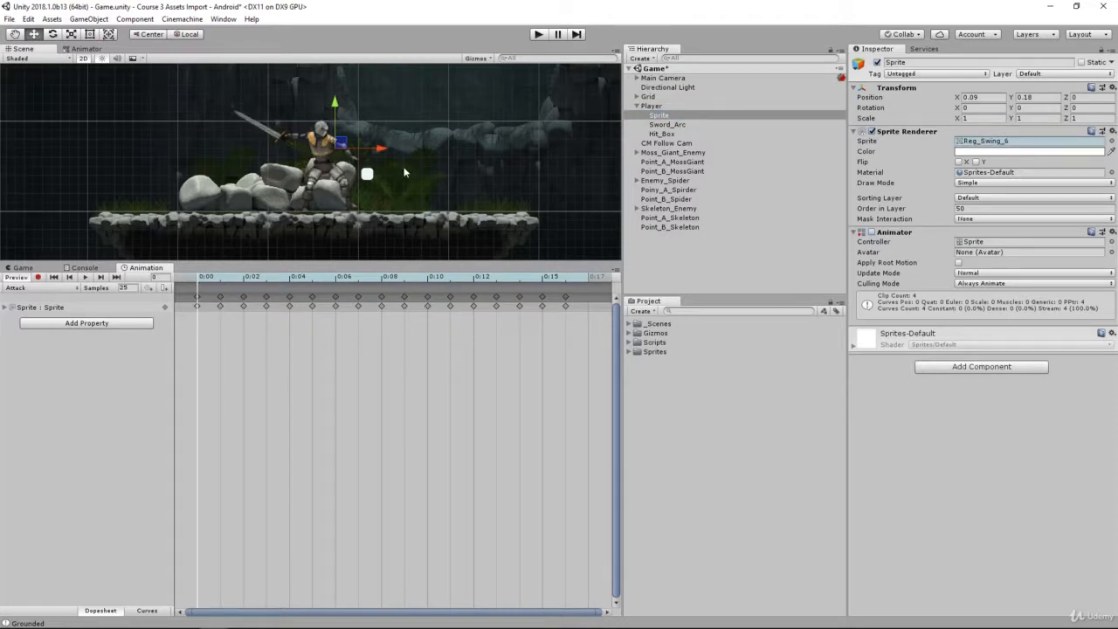
click(655, 136)
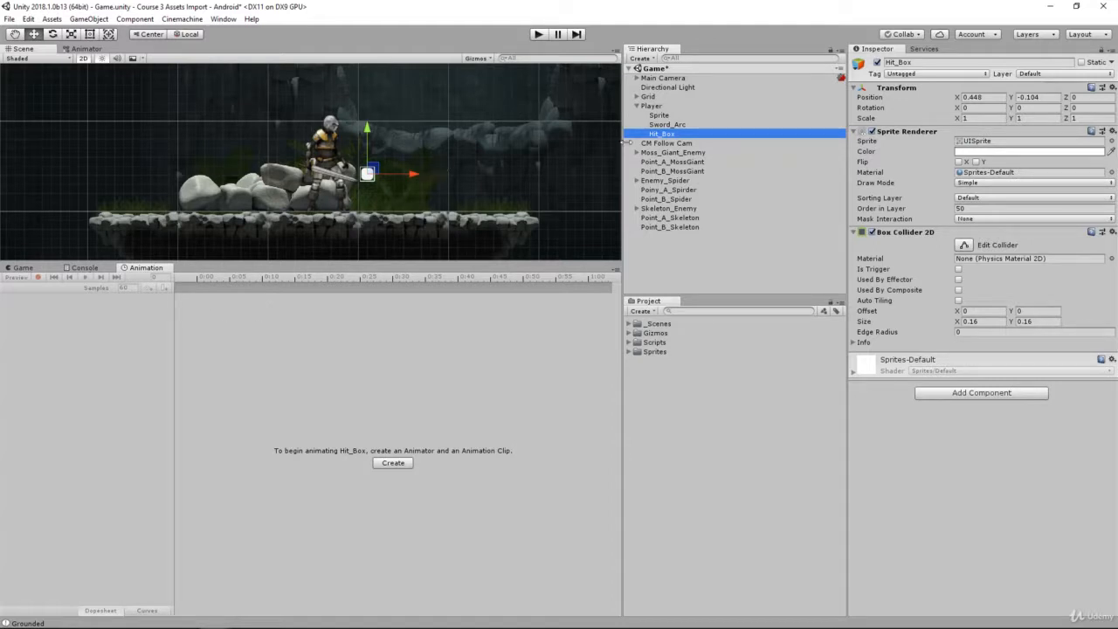
- Lock the Animation window on the player Sprite's Attack clip and select Hit_Box
click(660, 115)
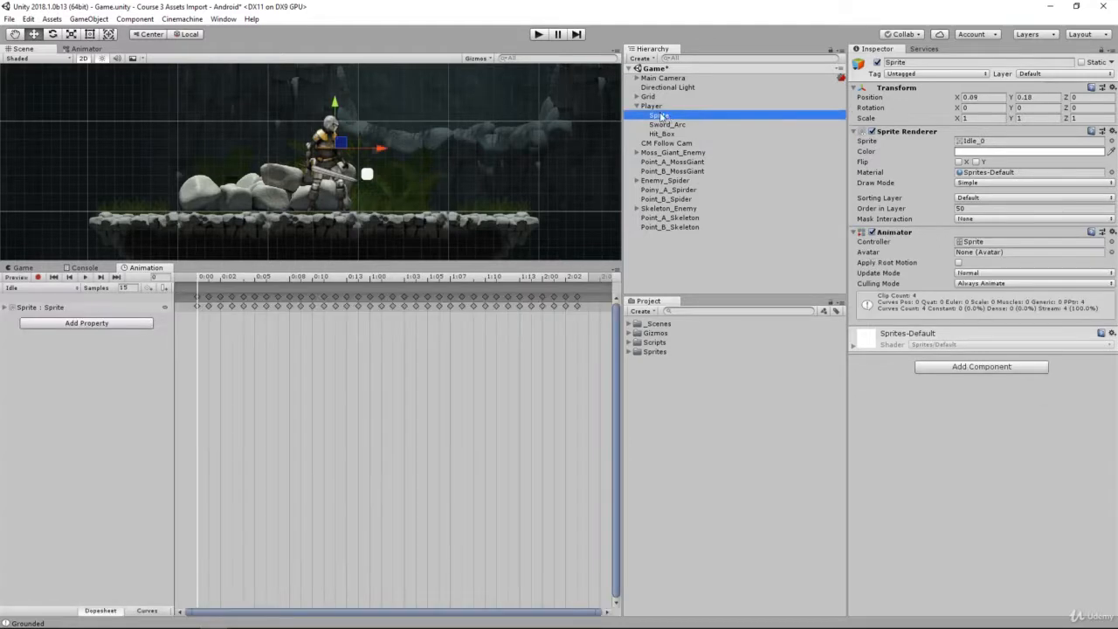
click(41, 288)
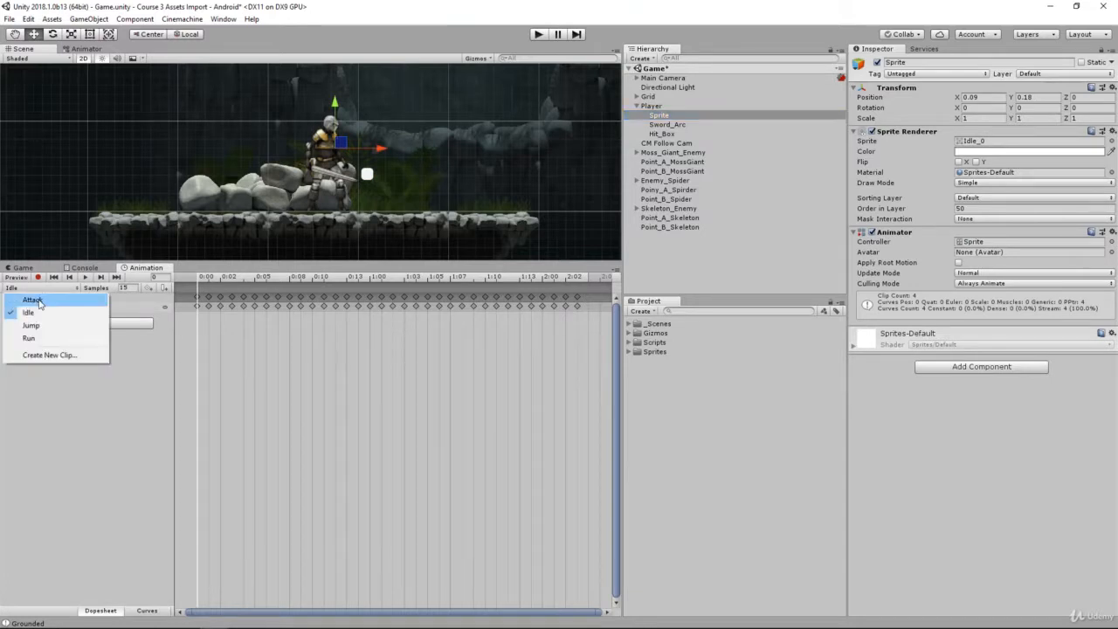
click(33, 307)
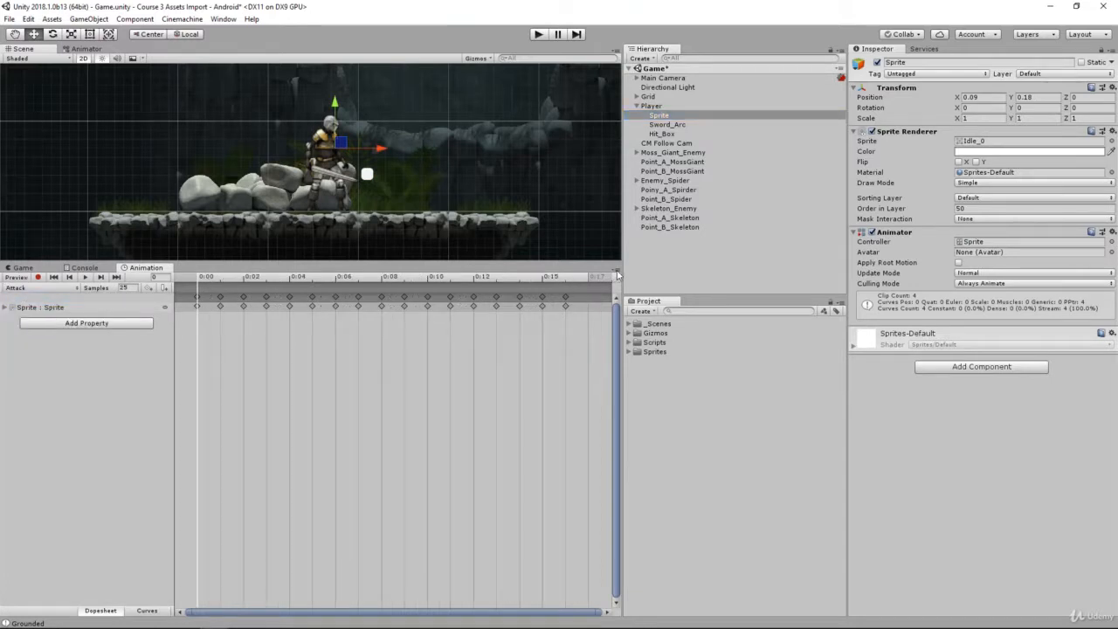
click(619, 273)
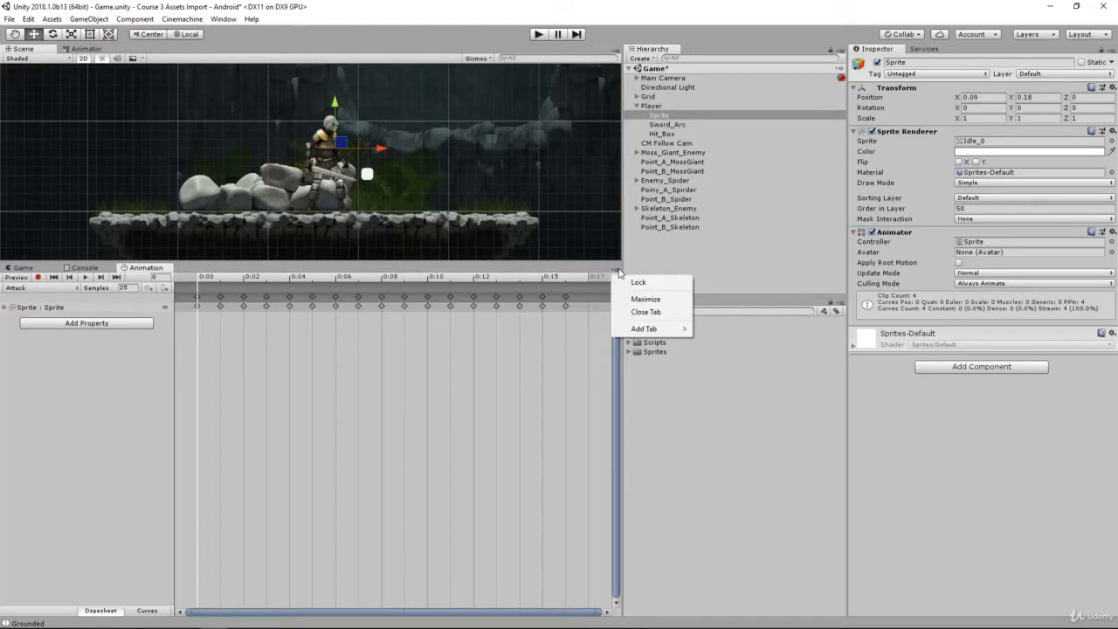
click(627, 282)
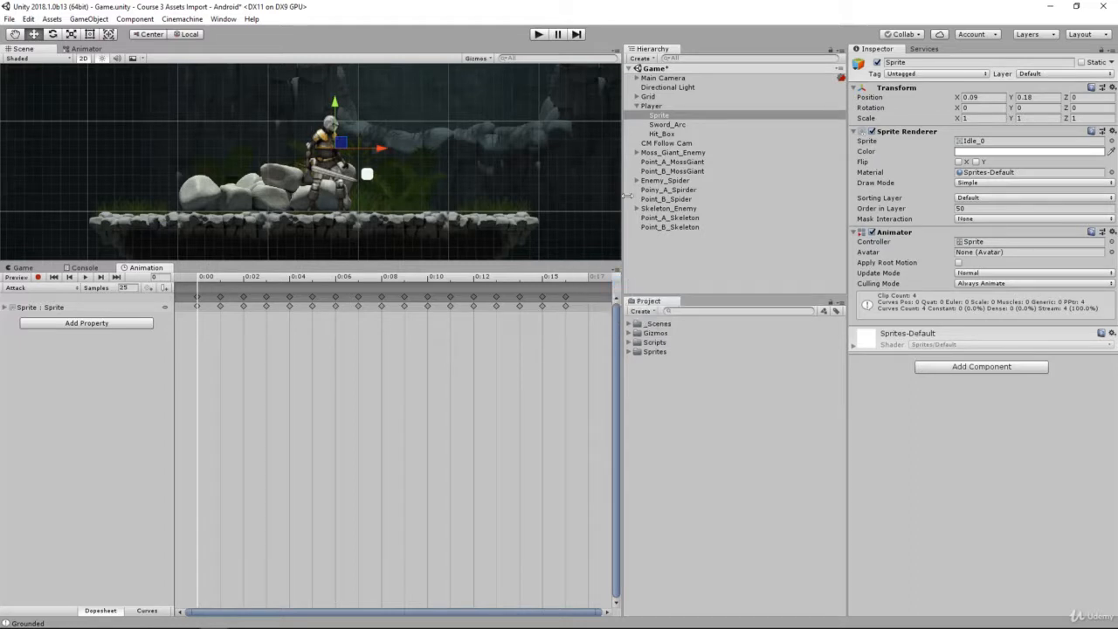
click(662, 135)
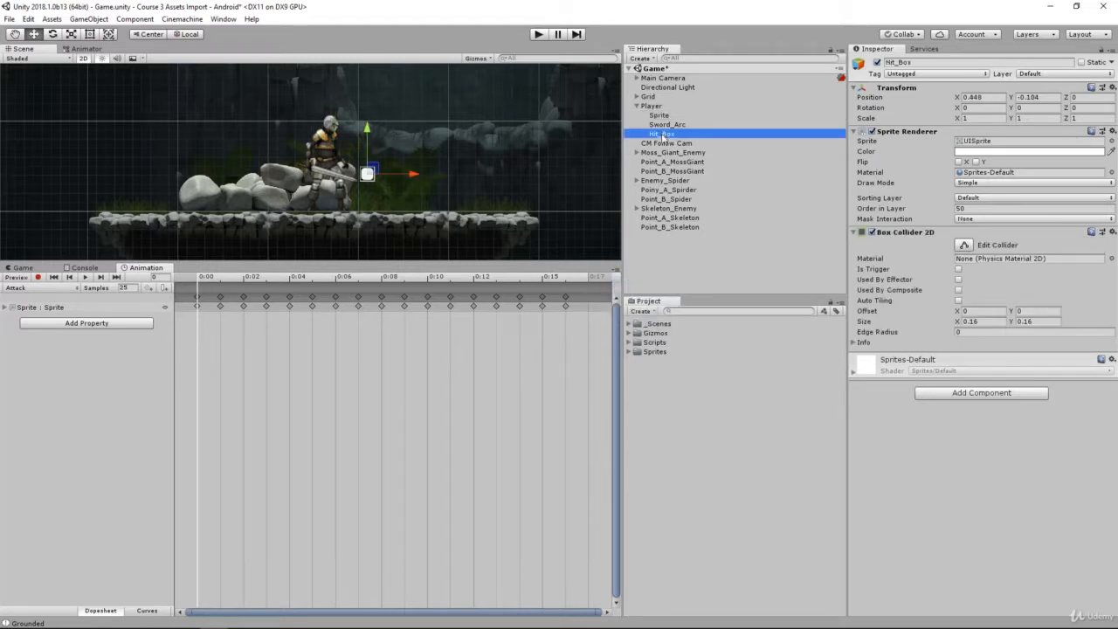
- Check frame 1 of the locked Attack clip, and return the playhead to frame 0 with Hit_Box selected
click(220, 290)
click(219, 280)
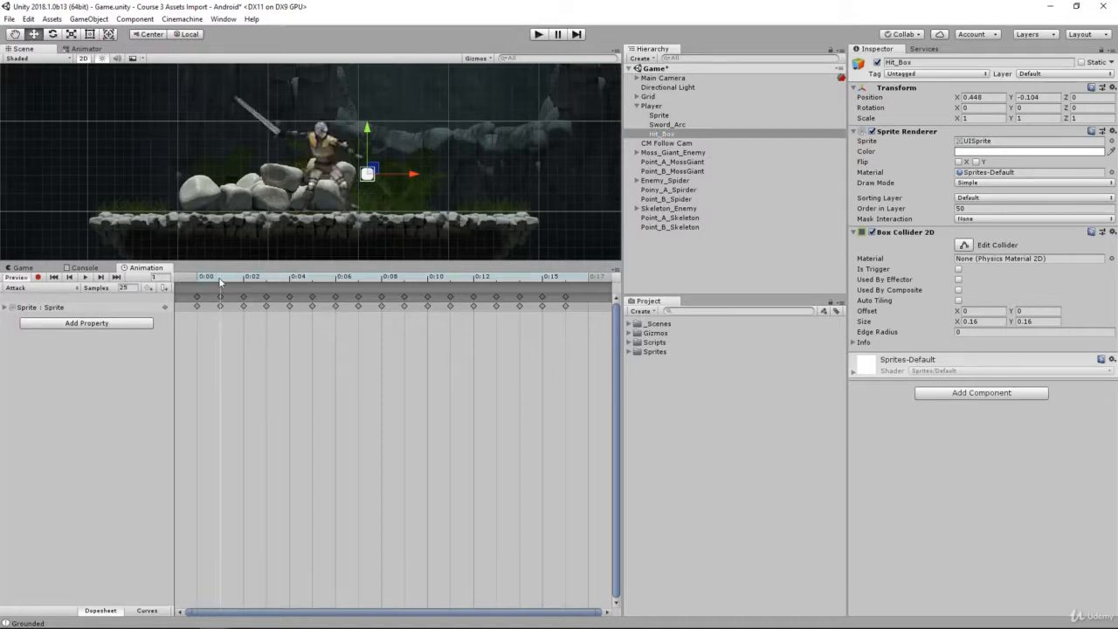
click(200, 279)
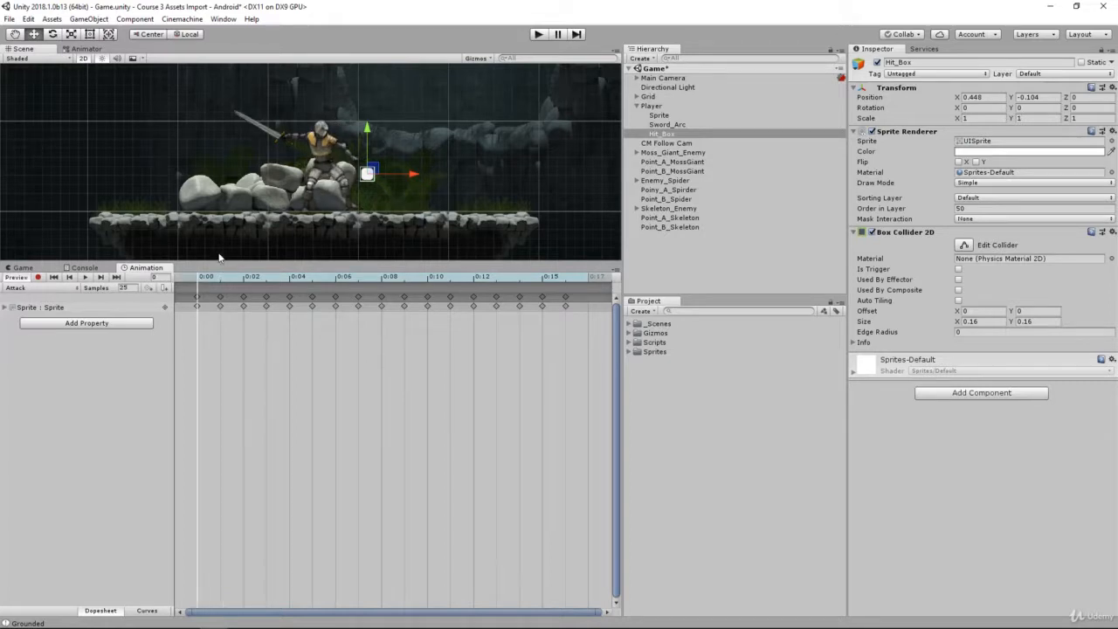
click(687, 135)
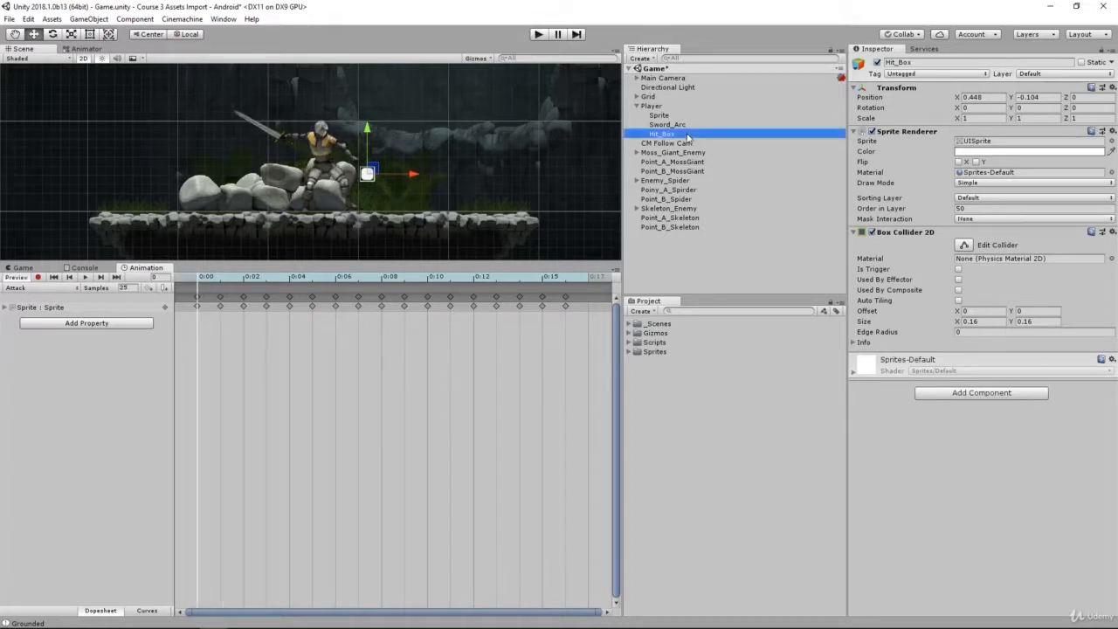
- Fit Hit_Box over the raised sword: stretch its collider to about 0.82 wide, place it at X -0.435, Y 0.26, and rotate Z to -28.7
drag(419, 174, 344, 174)
drag(292, 129, 287, 107)
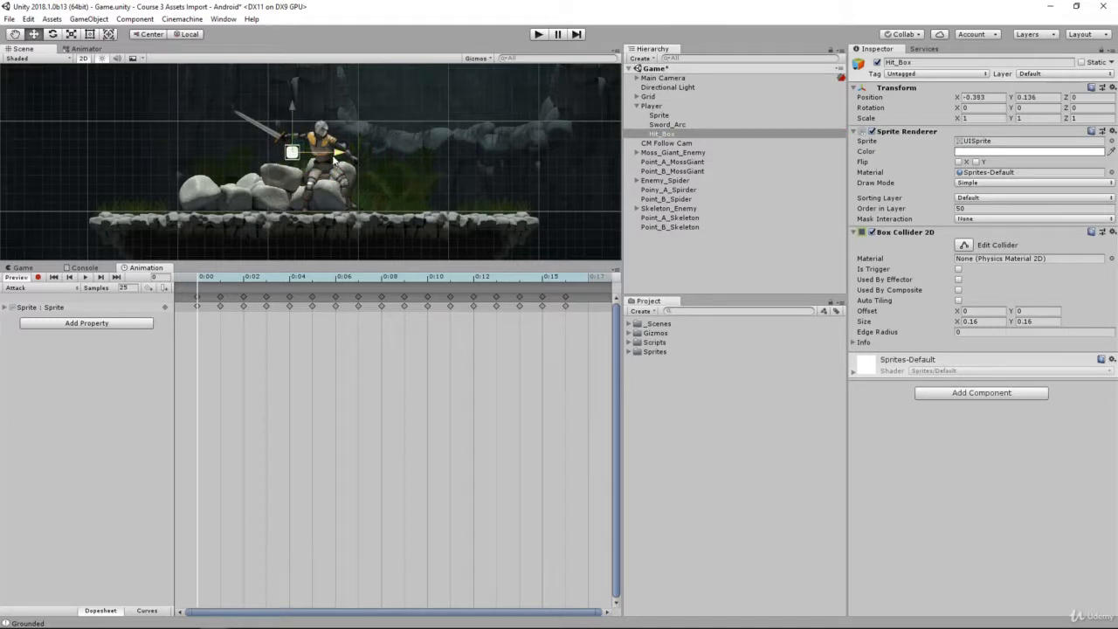
click(964, 245)
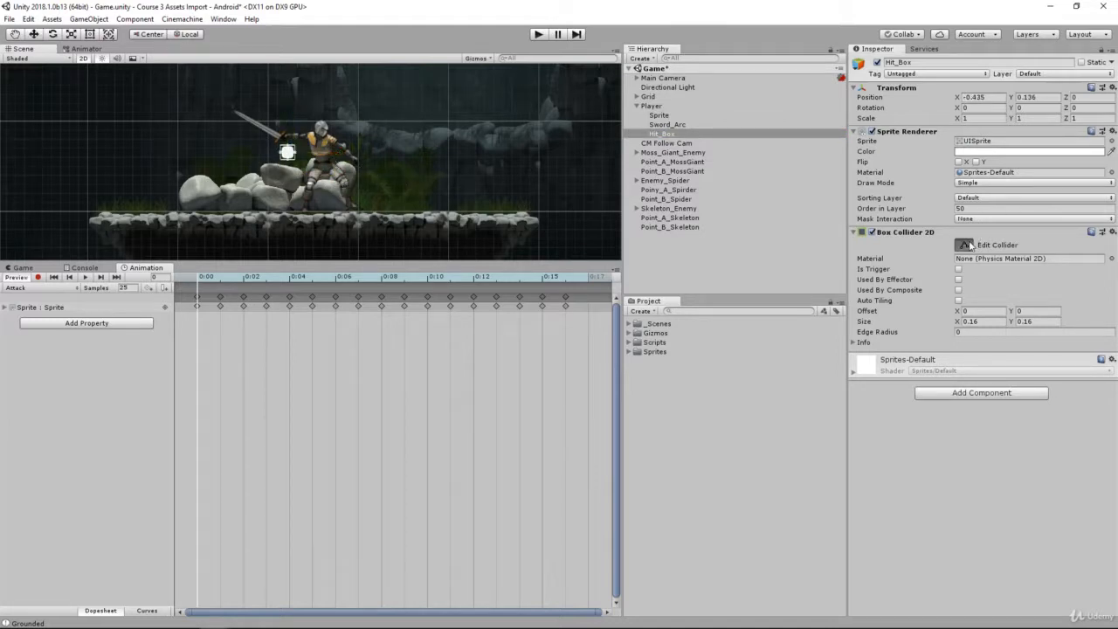
scroll(252, 152, up, 3)
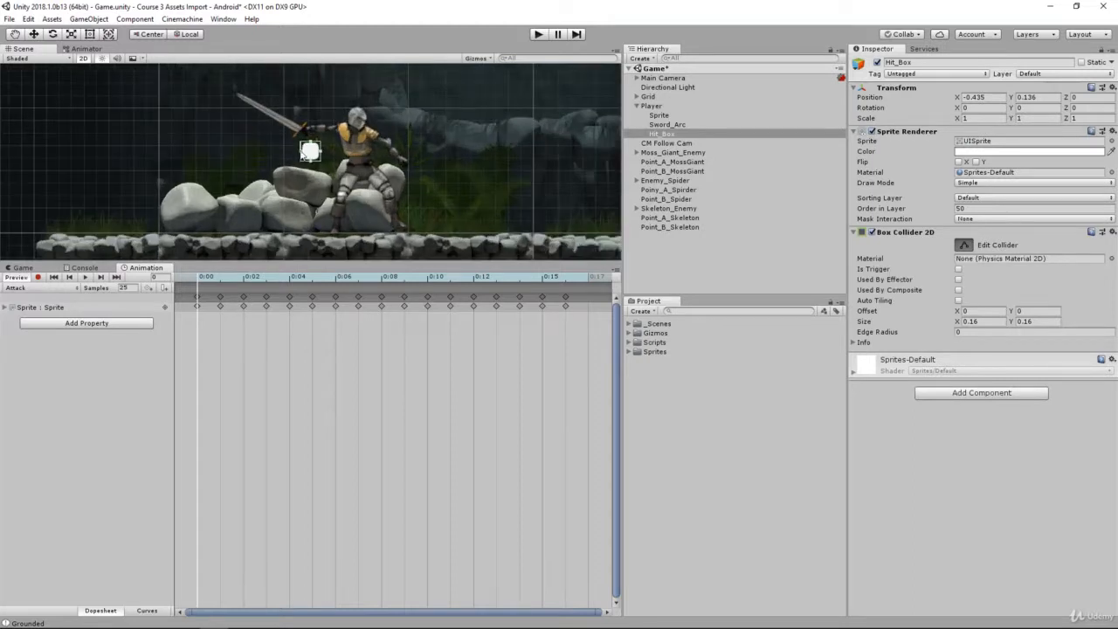
drag(302, 153, 220, 151)
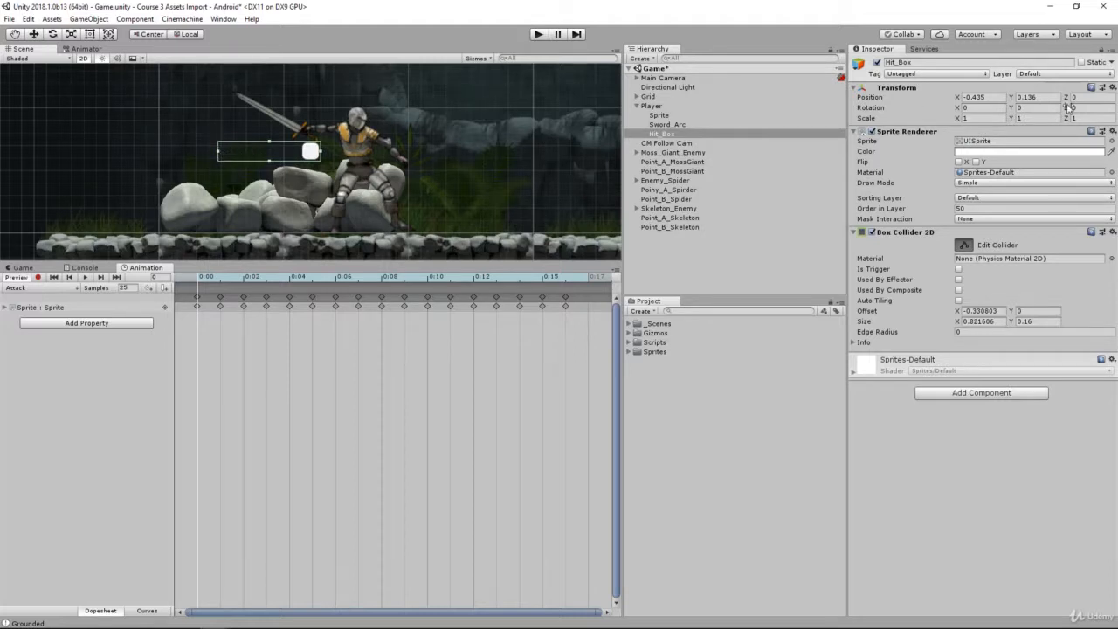
drag(1065, 108, 1020, 109)
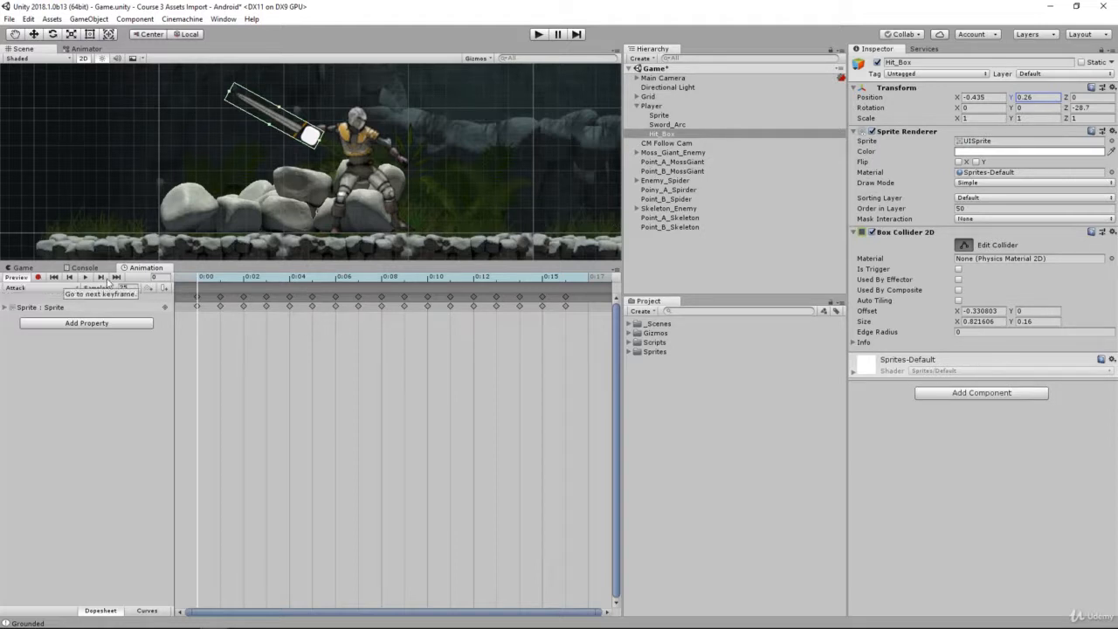
- Step through frames 1 to 8 of the Attack clip and compare the sword's swing with the hit box
click(222, 278)
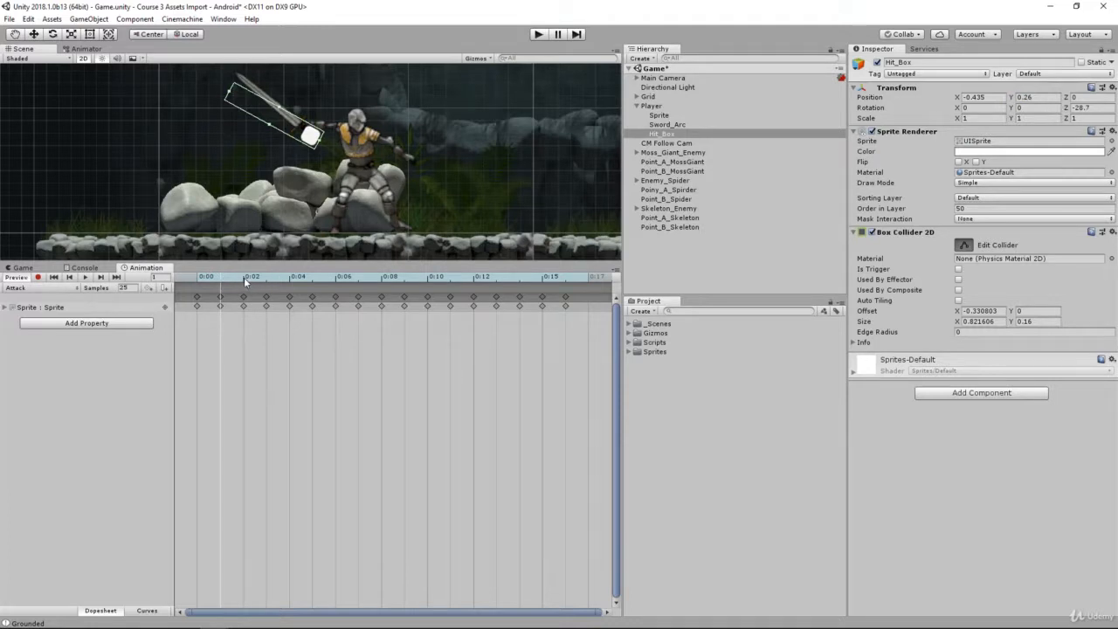
click(244, 277)
click(266, 280)
click(289, 280)
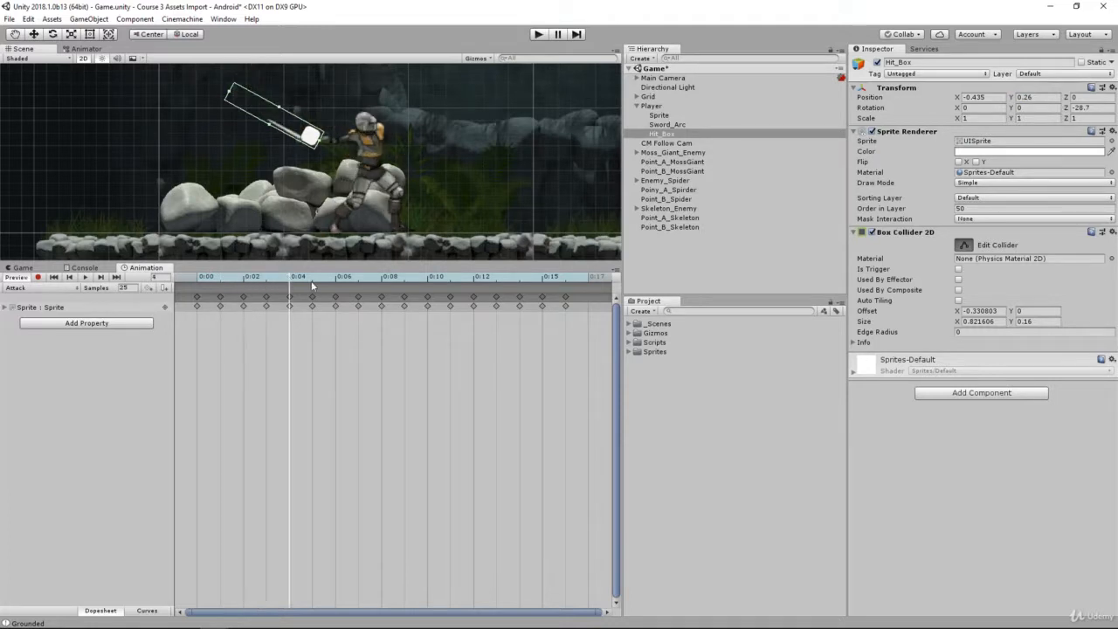
click(313, 280)
click(337, 277)
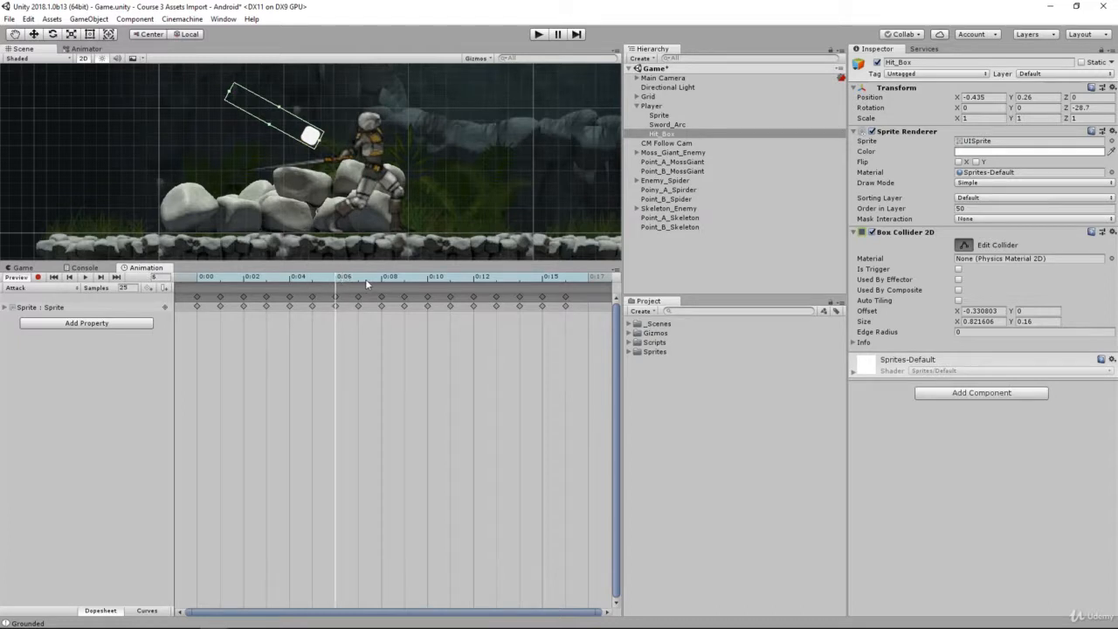
click(364, 279)
click(383, 281)
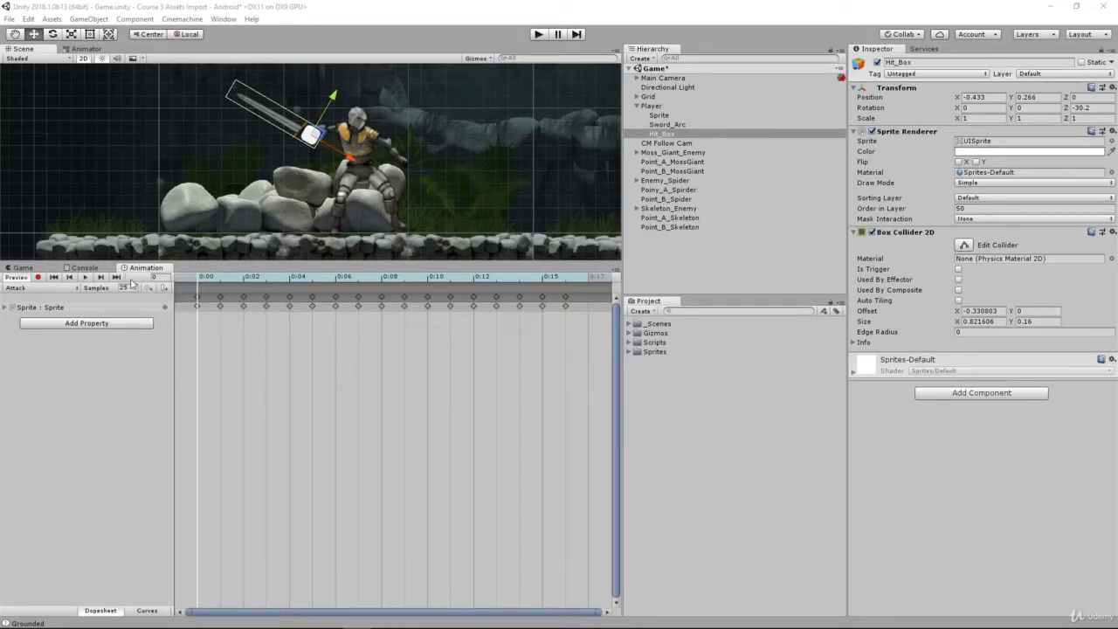
- Unlock the Animation window and make Hit_Box a child of the player's Sprite object
click(616, 271)
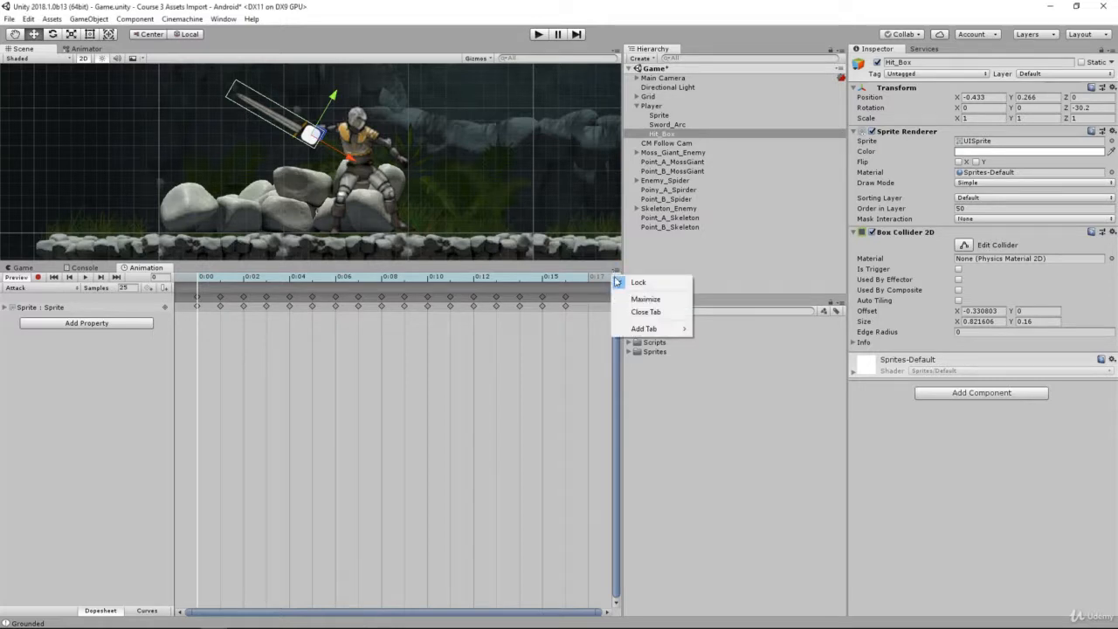
click(630, 283)
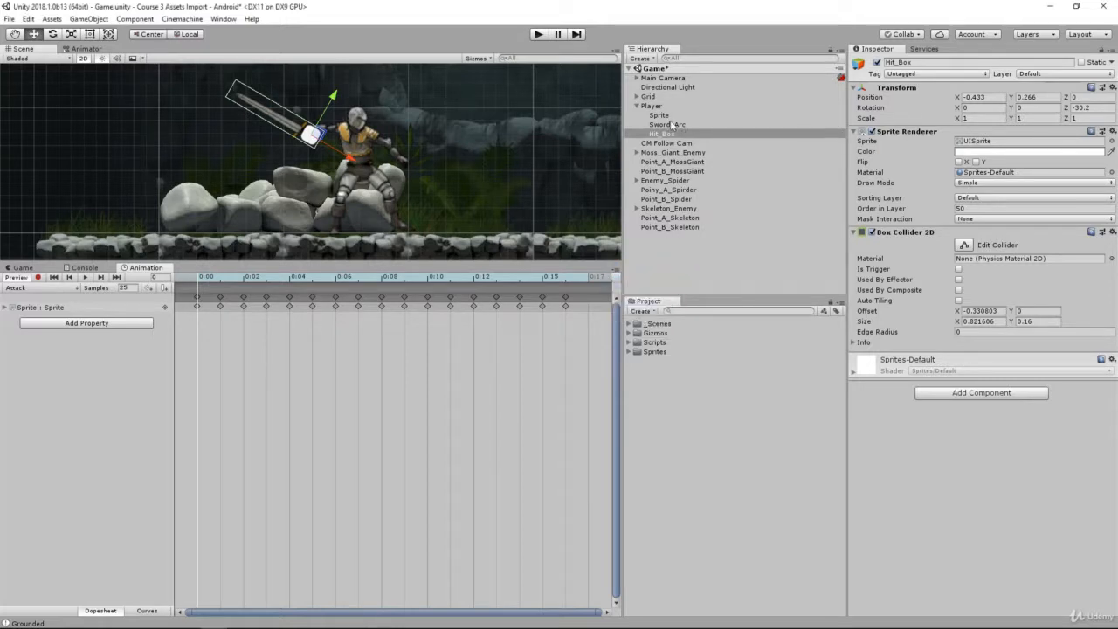
click(670, 124)
click(674, 134)
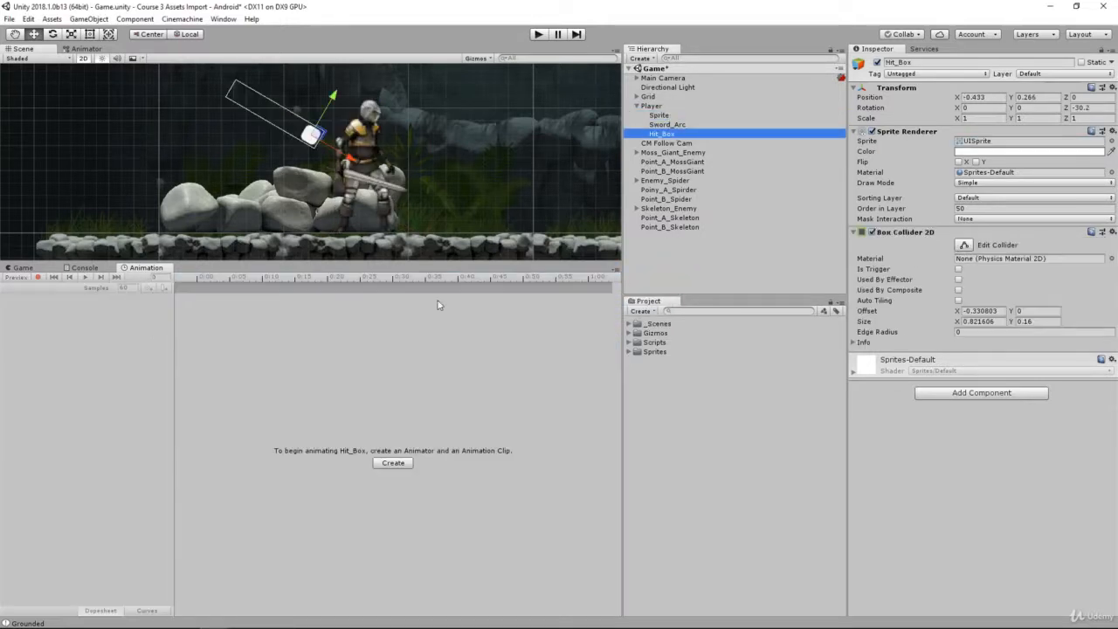
click(659, 116)
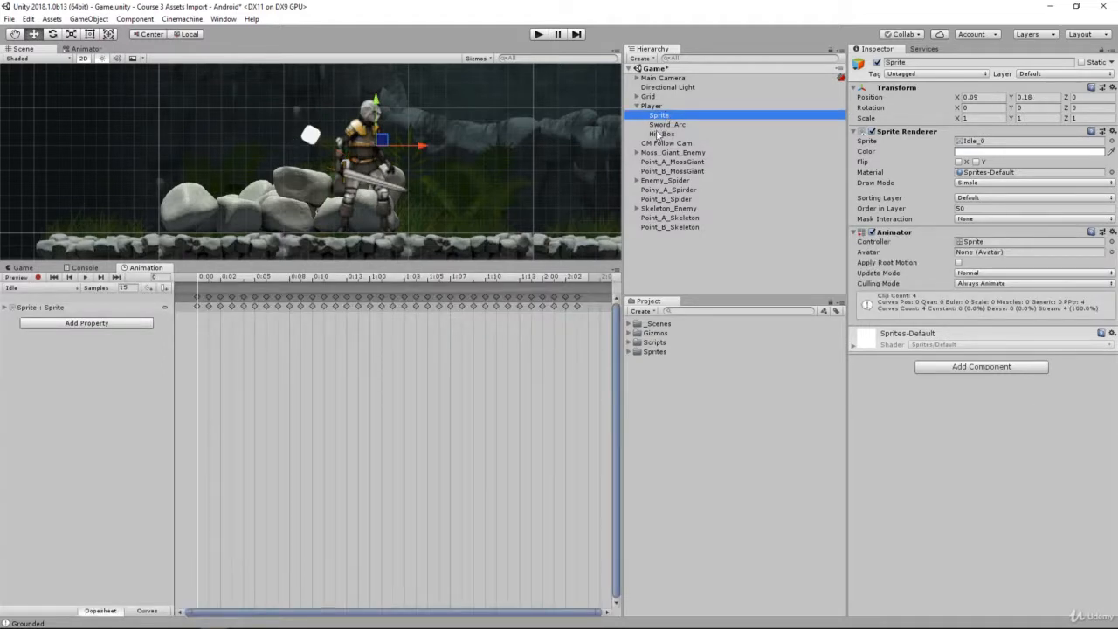
drag(661, 137, 660, 117)
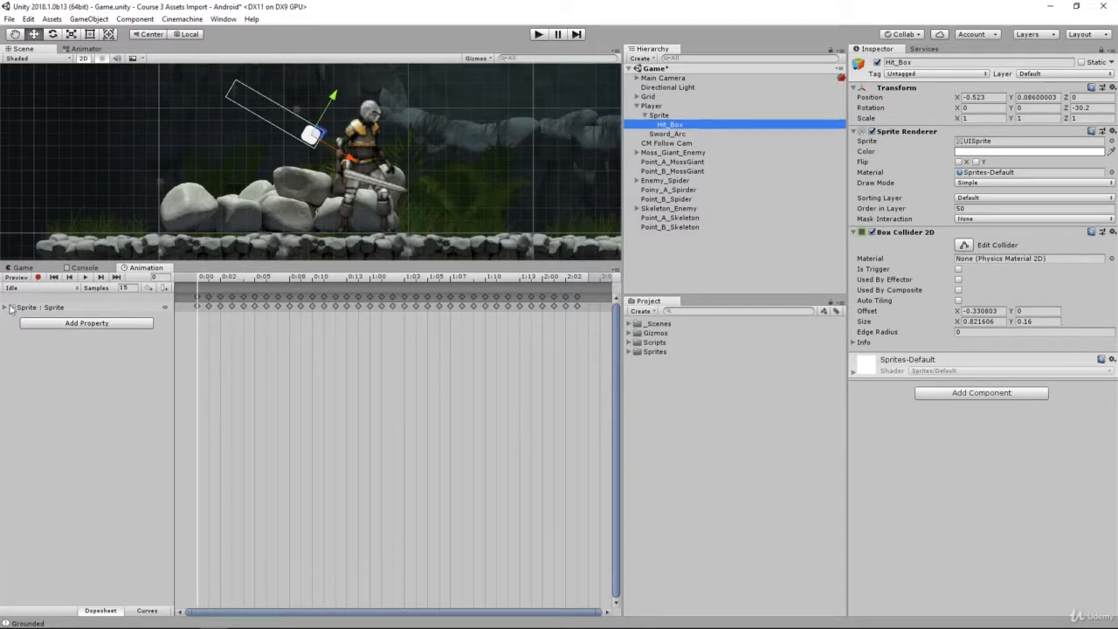
- Start recording on the Sprite's Attack clip and key Hit_Box's Z rotation at -30 on frame 0
click(31, 288)
click(30, 297)
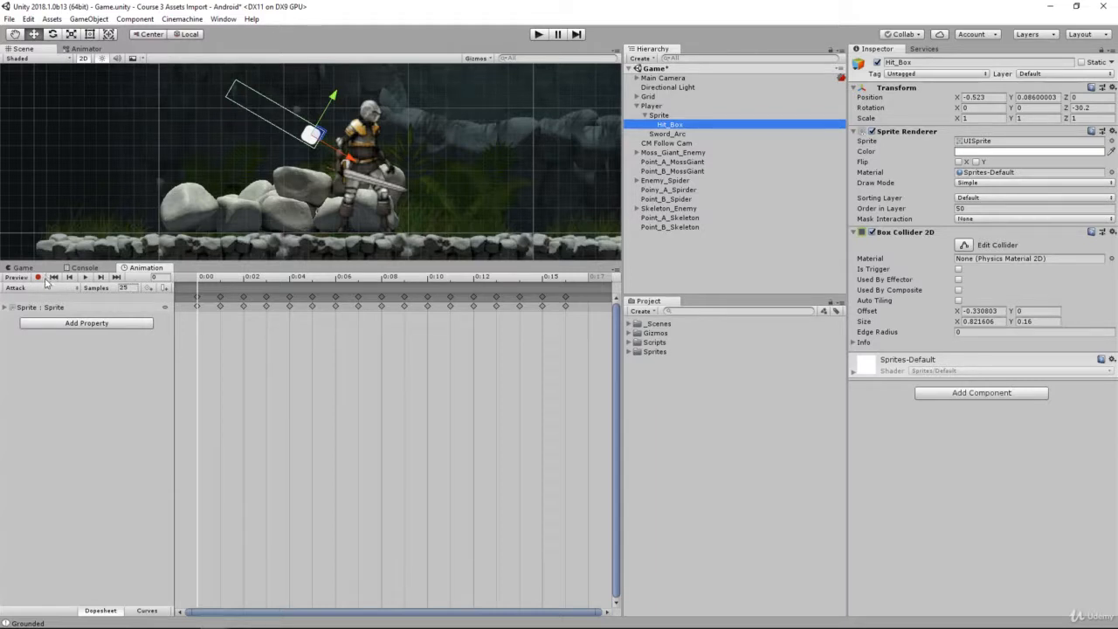
click(39, 276)
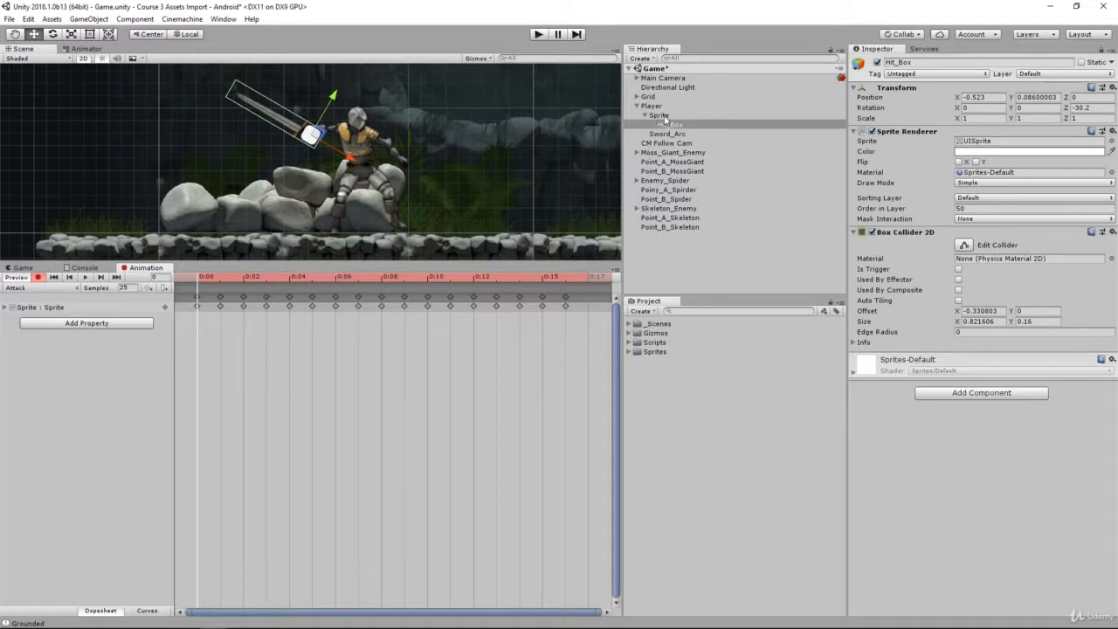
click(658, 115)
click(670, 125)
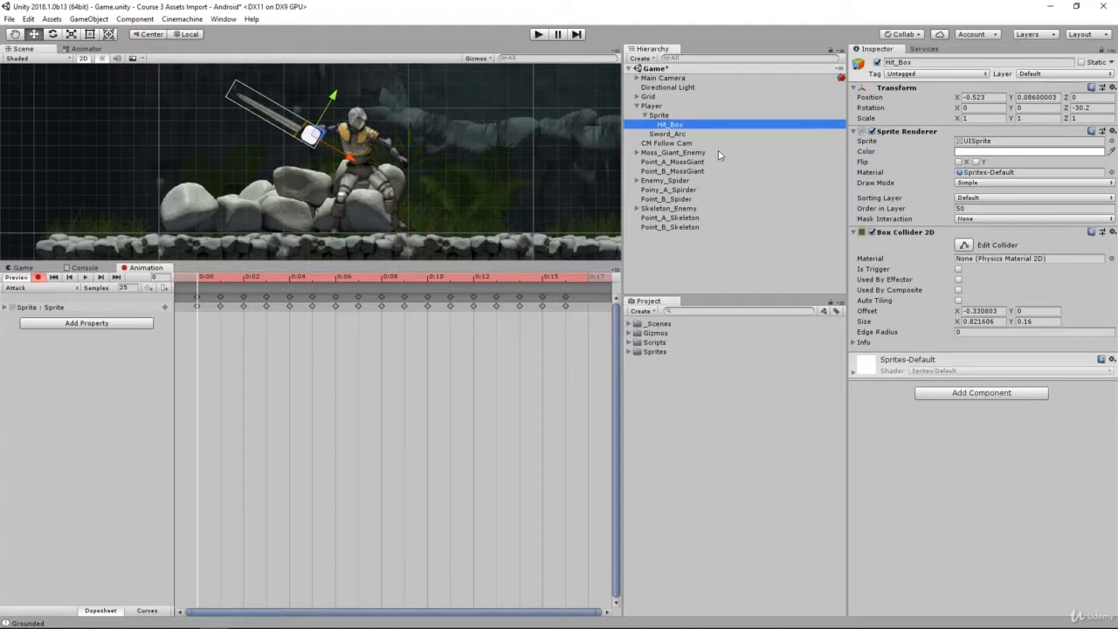
click(1095, 108)
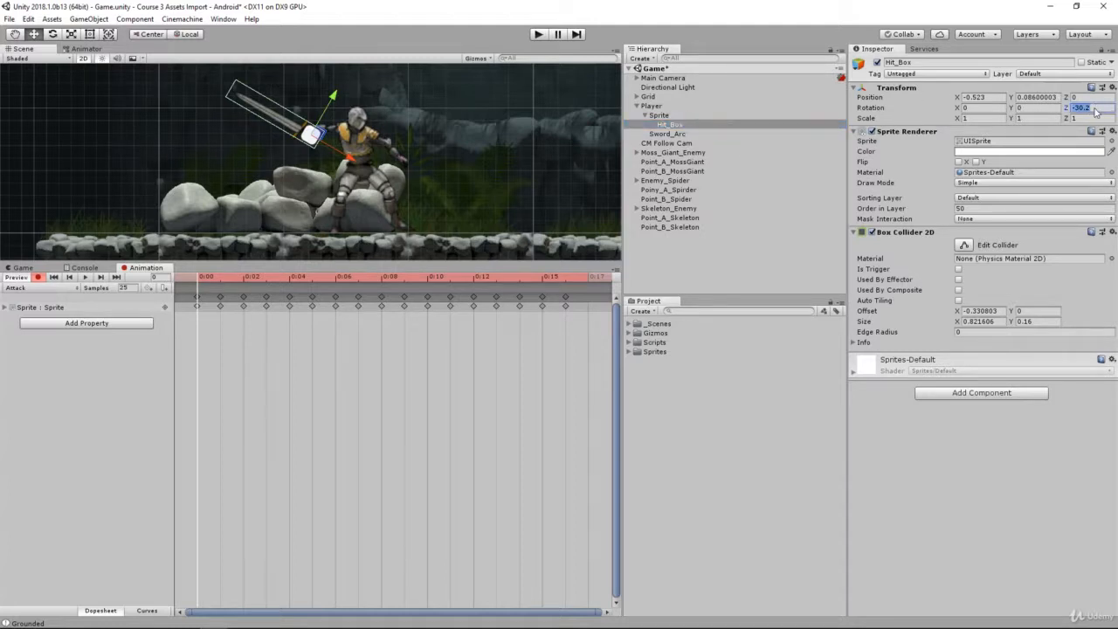
text(0)
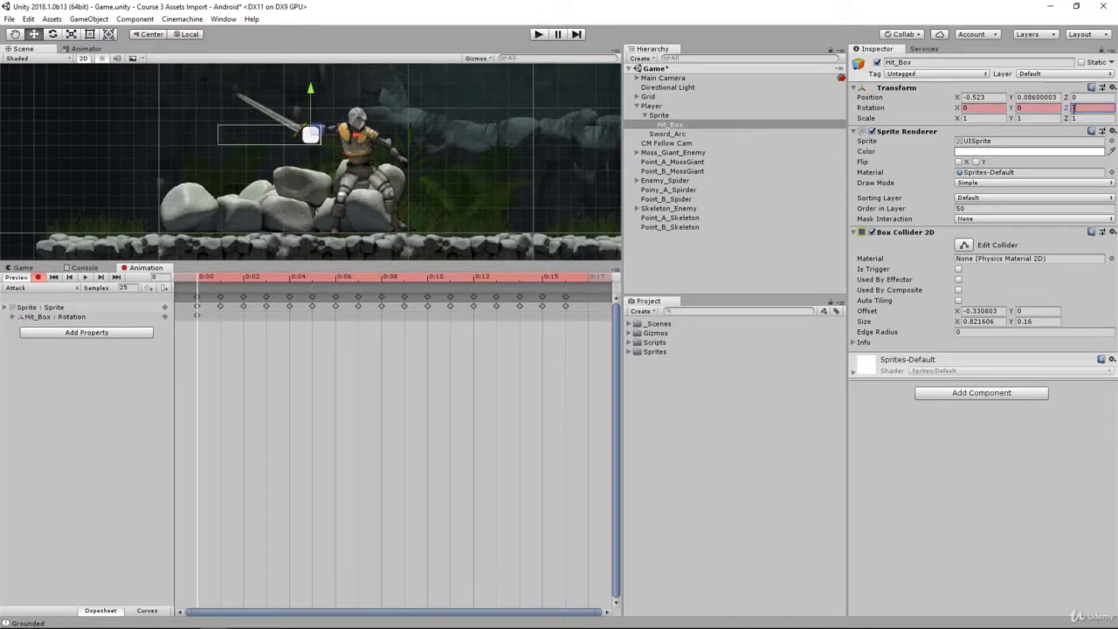
text(-30)
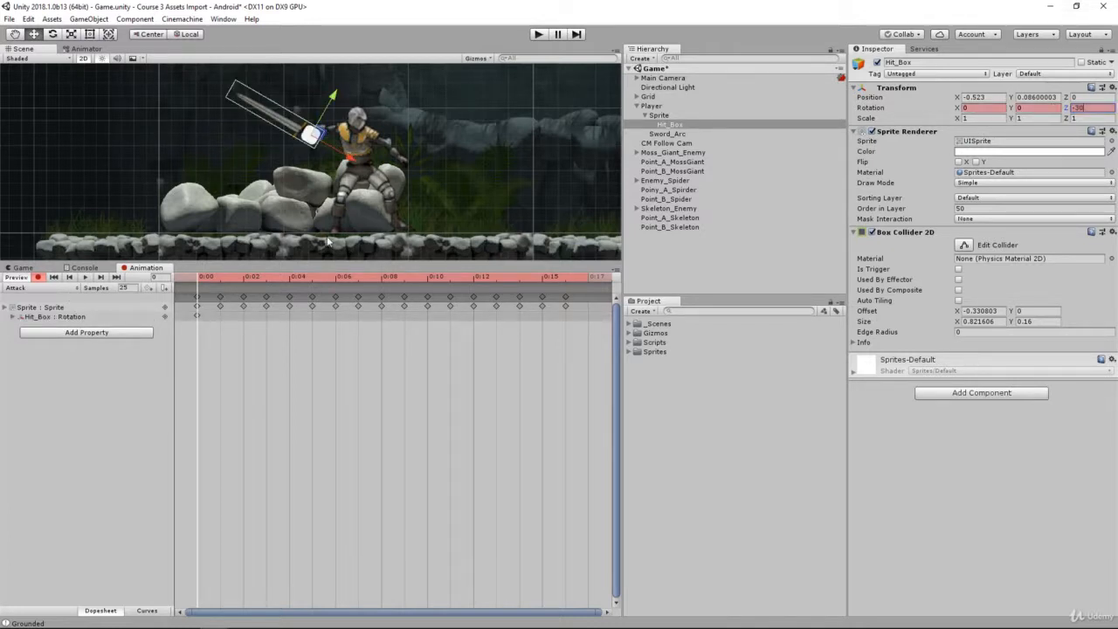
- On frame 1, key Hit_Box along the sword with Z rotation -40.5 and position about X -0.562, Y 0.119
click(218, 281)
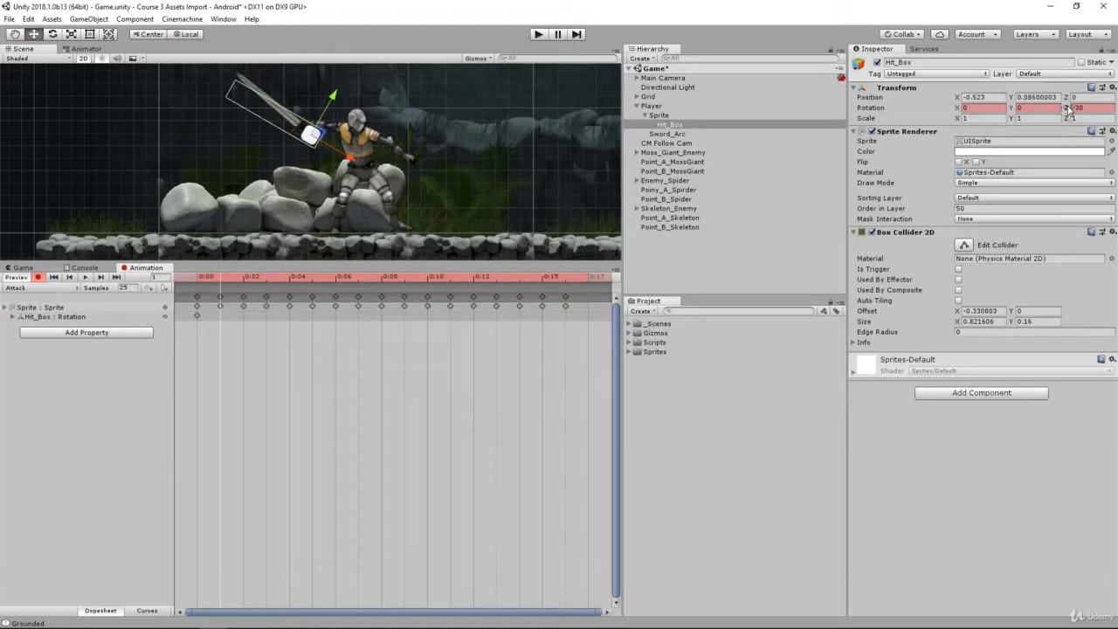
mouse_move(1068, 106)
mouse_down()
mouse_move(1038, 108)
mouse_move(1060, 110)
mouse_up()
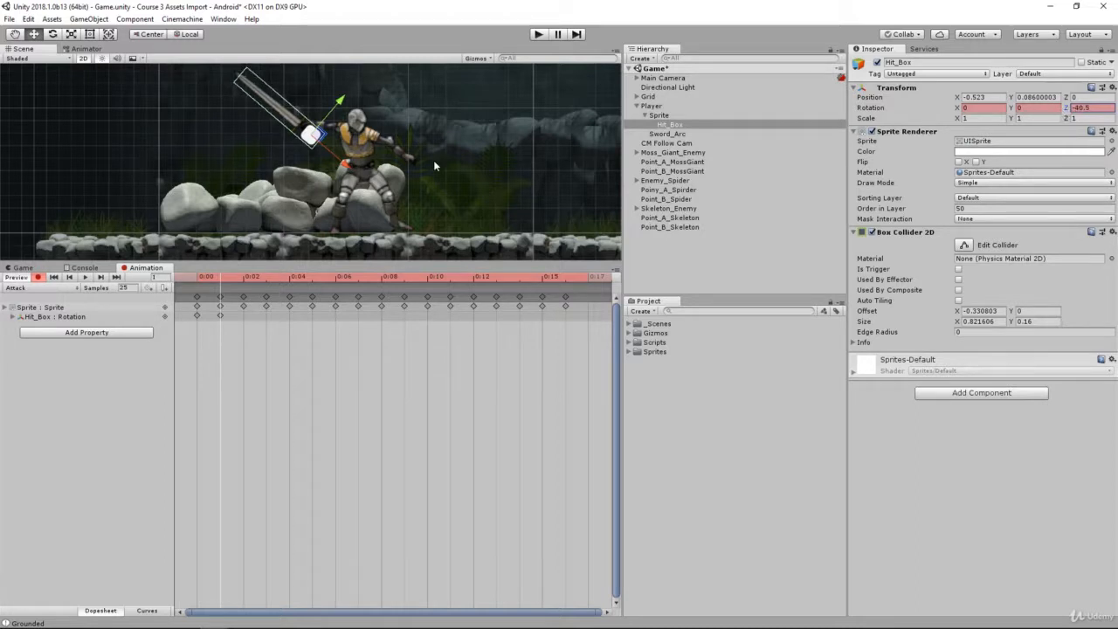
drag(347, 159, 342, 163)
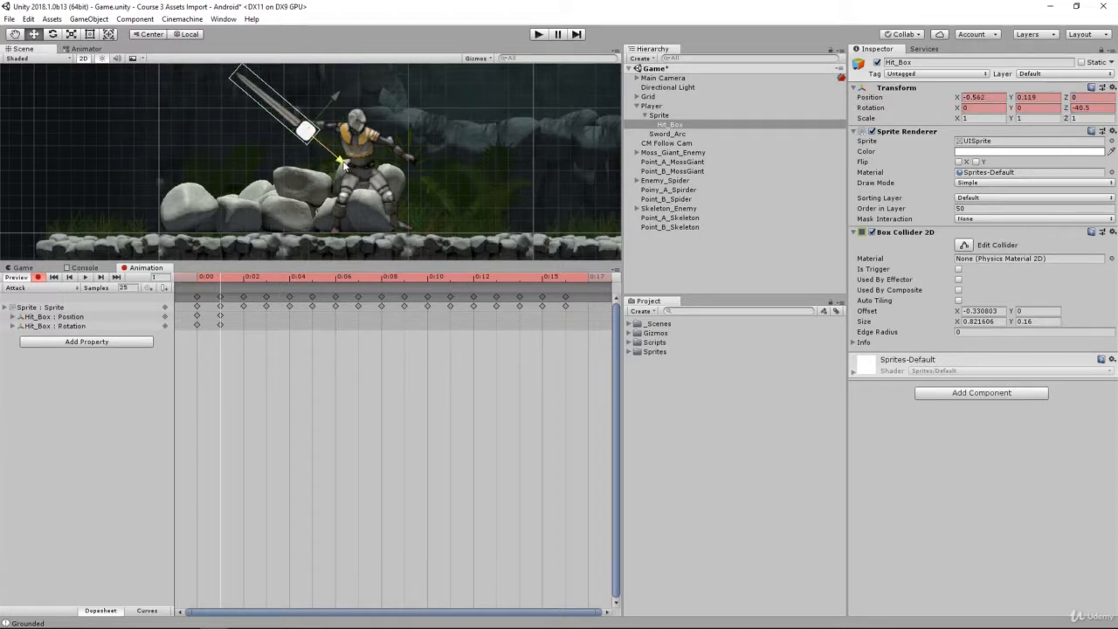
- On frame 2, key Hit_Box along the sword with Z rotation -51.5 and position about X -0.587, Y 0.15
click(244, 278)
scroll(437, 175, down, 1)
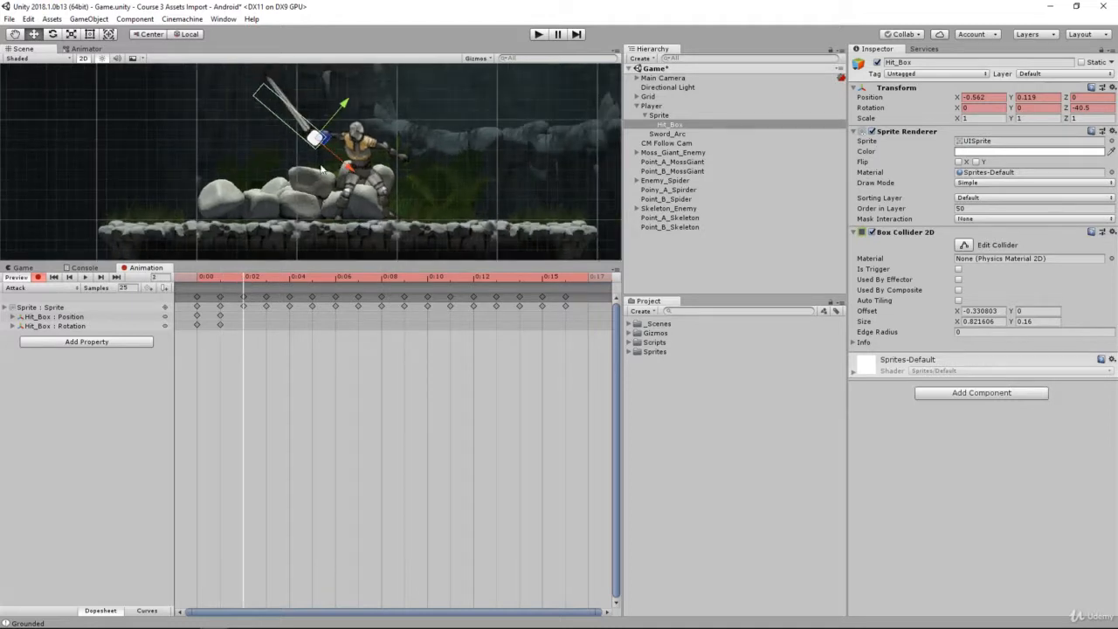
drag(1067, 108, 1034, 116)
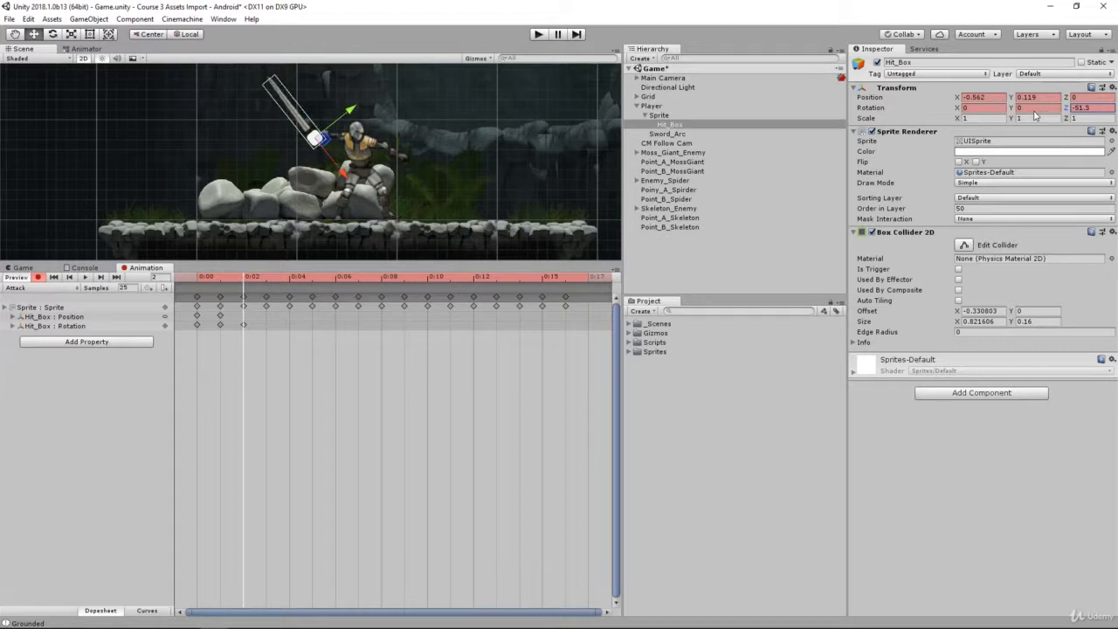
drag(346, 178, 339, 175)
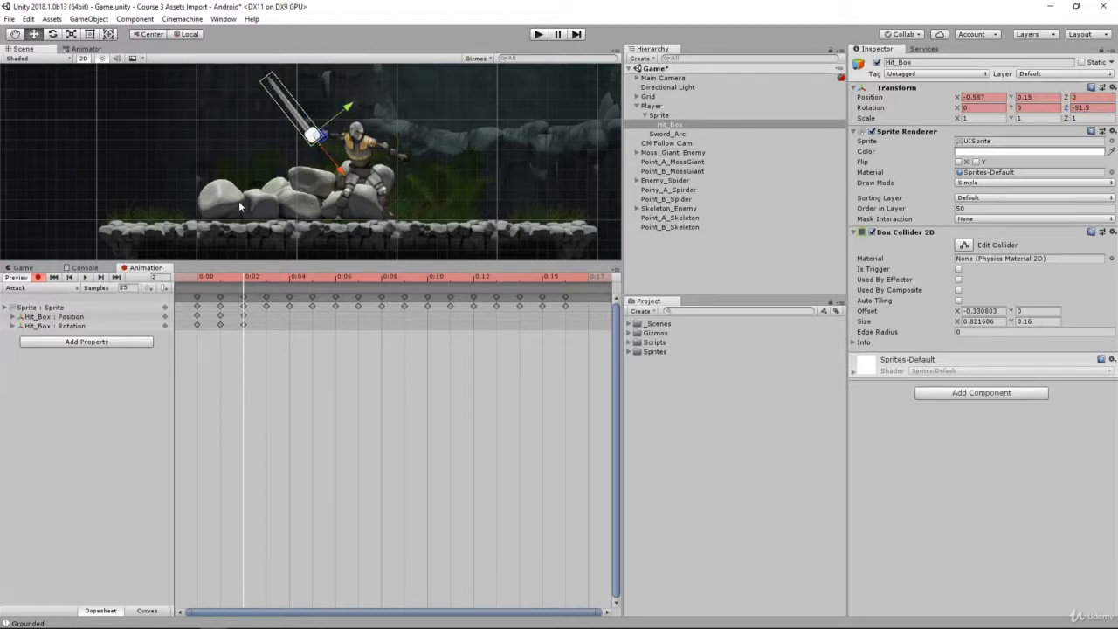
- Compare frames 3 and 4, and key Hit_Box on frame 4 with Z rotation -33.5 and position about X -0.63, Y 0.084
click(266, 300)
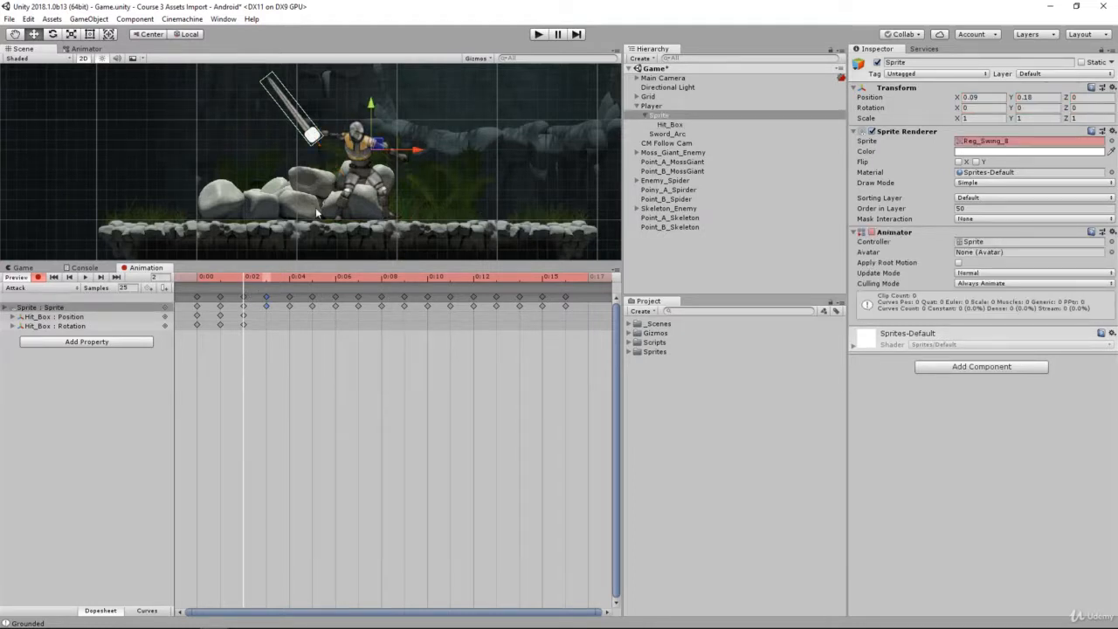
click(291, 277)
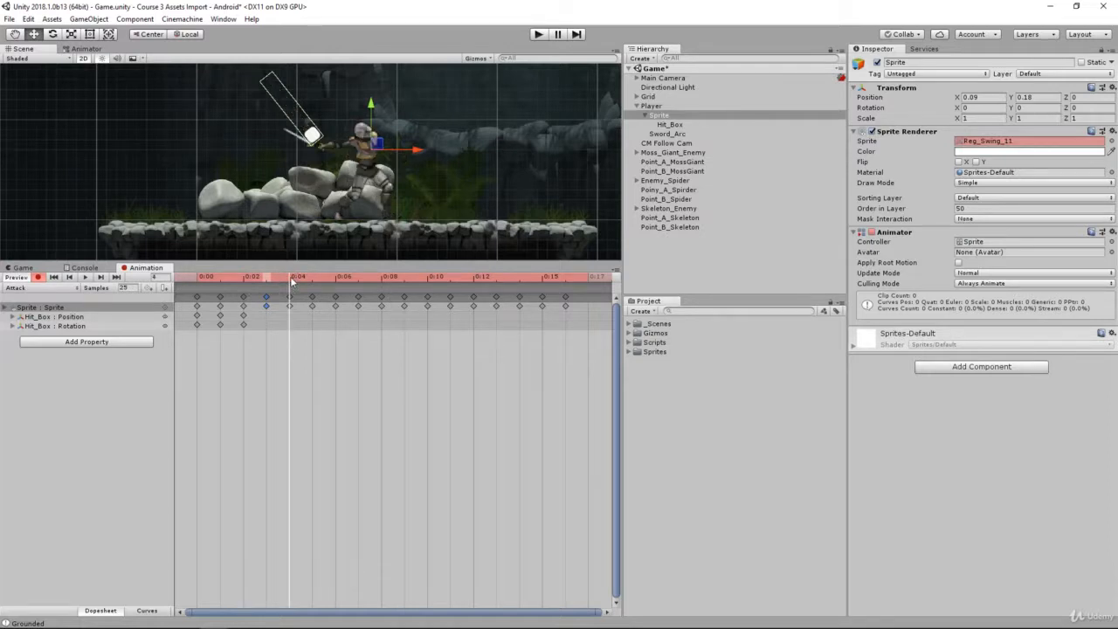
click(268, 277)
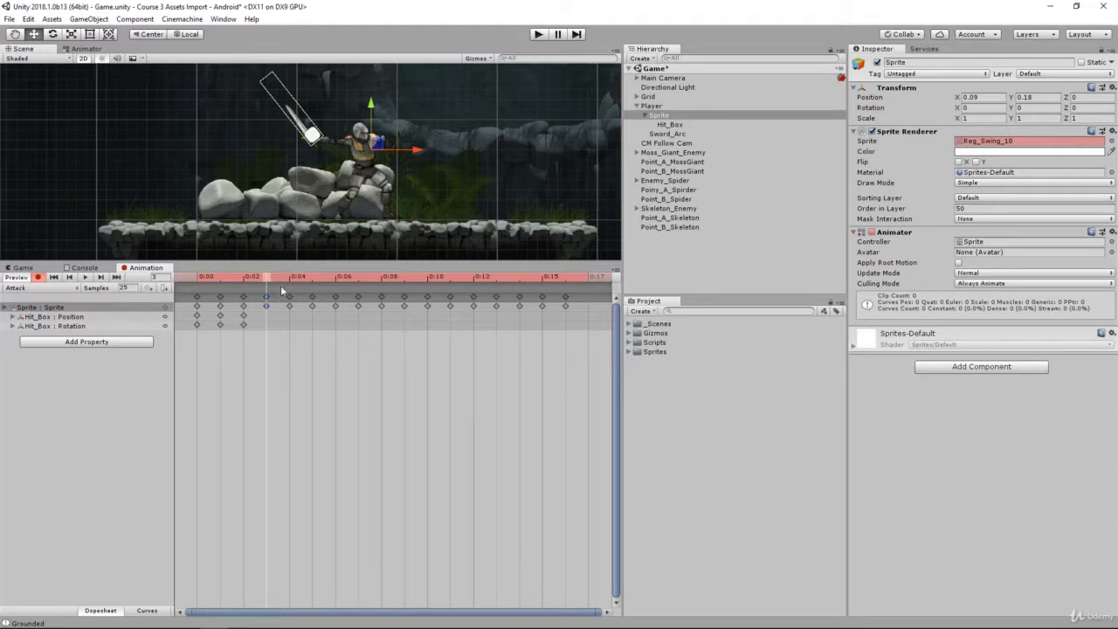
click(292, 278)
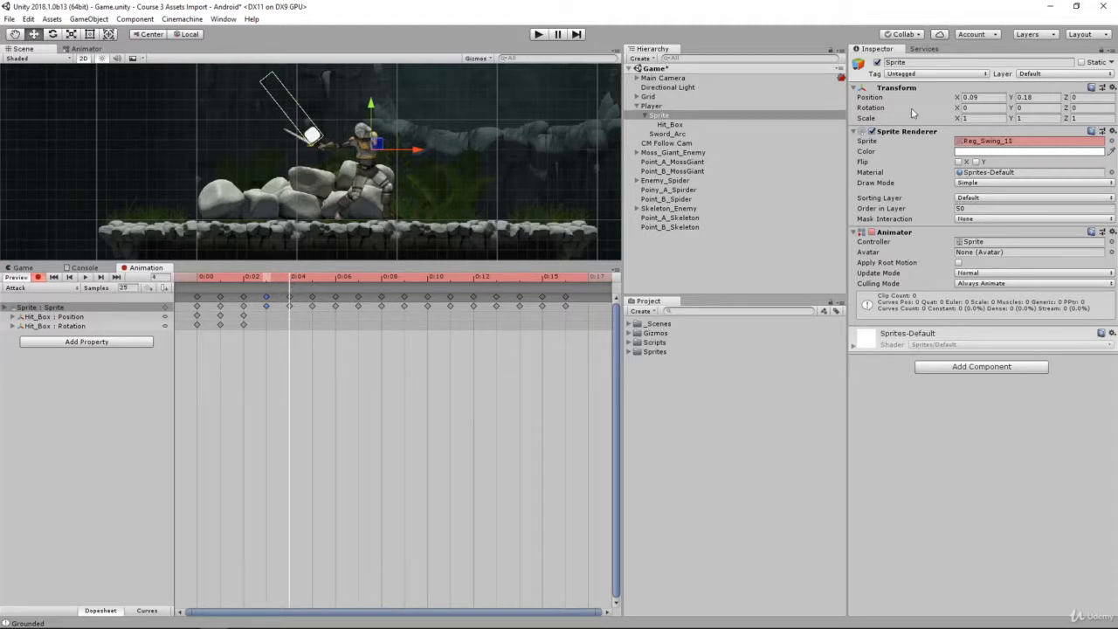
scroll(444, 135, down, 1)
scroll(444, 135, up, 2)
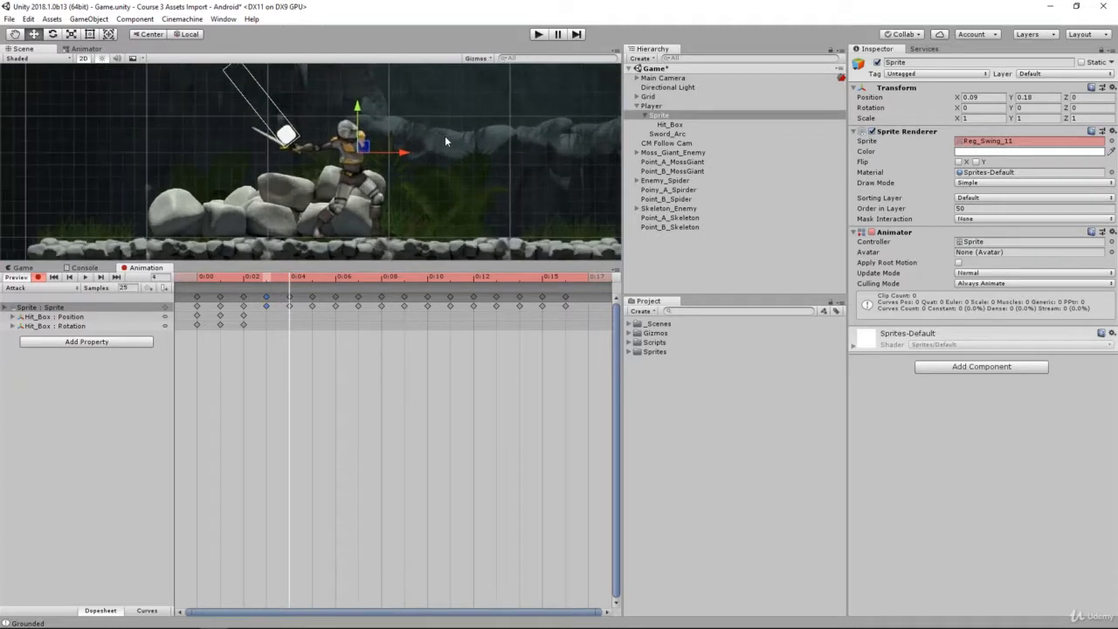
scroll(406, 125, up, 1)
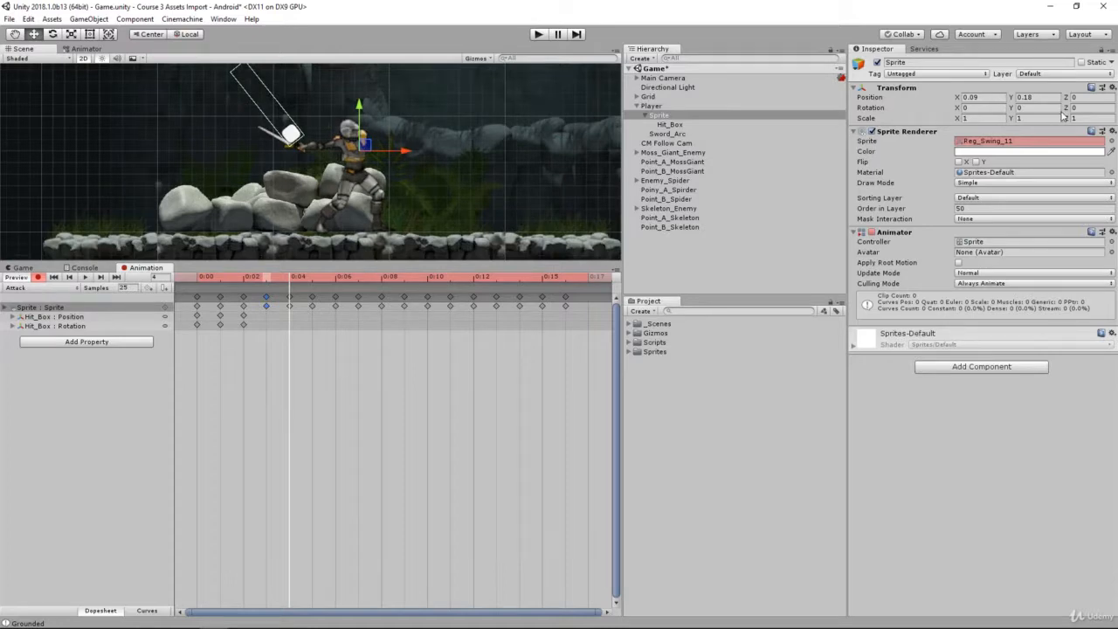
click(673, 126)
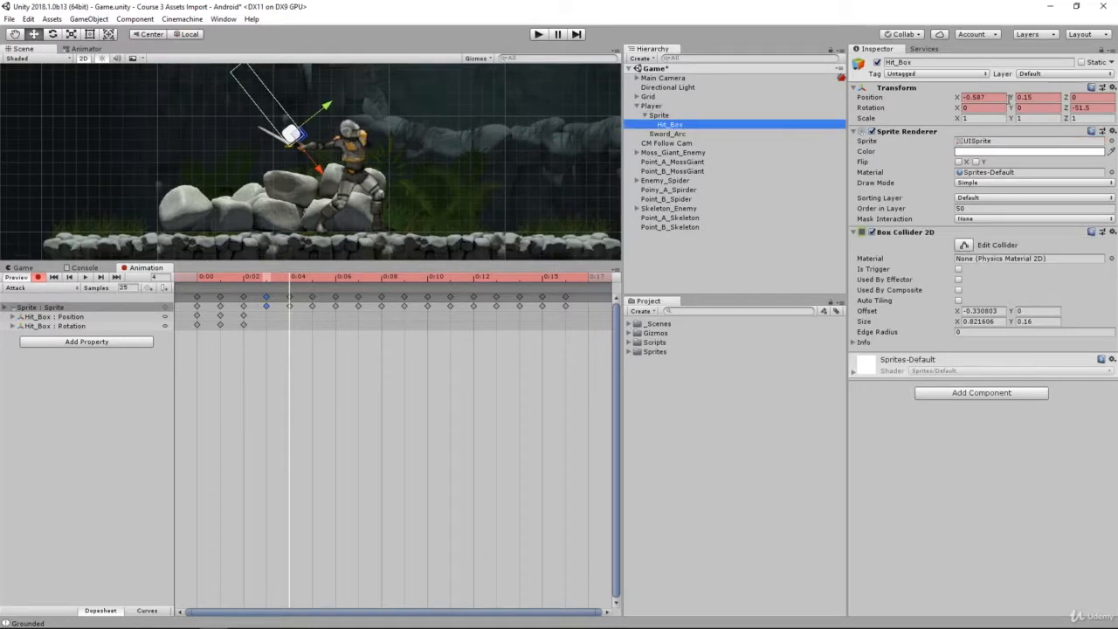
click(1066, 109)
drag(1066, 108, 22, 115)
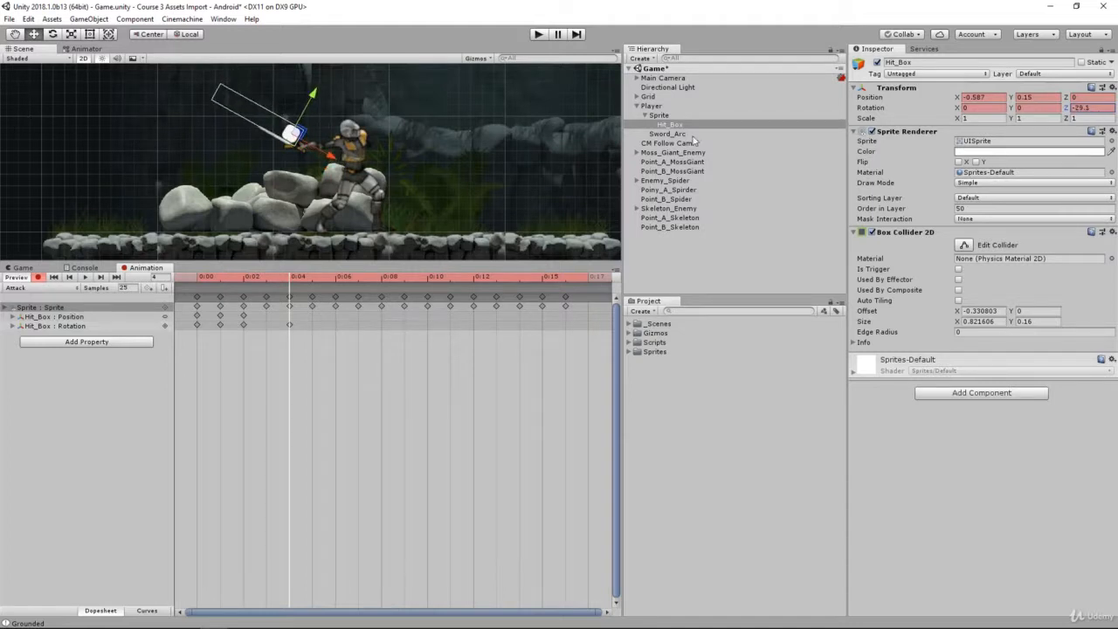
drag(1066, 108, 1054, 106)
drag(317, 96, 314, 103)
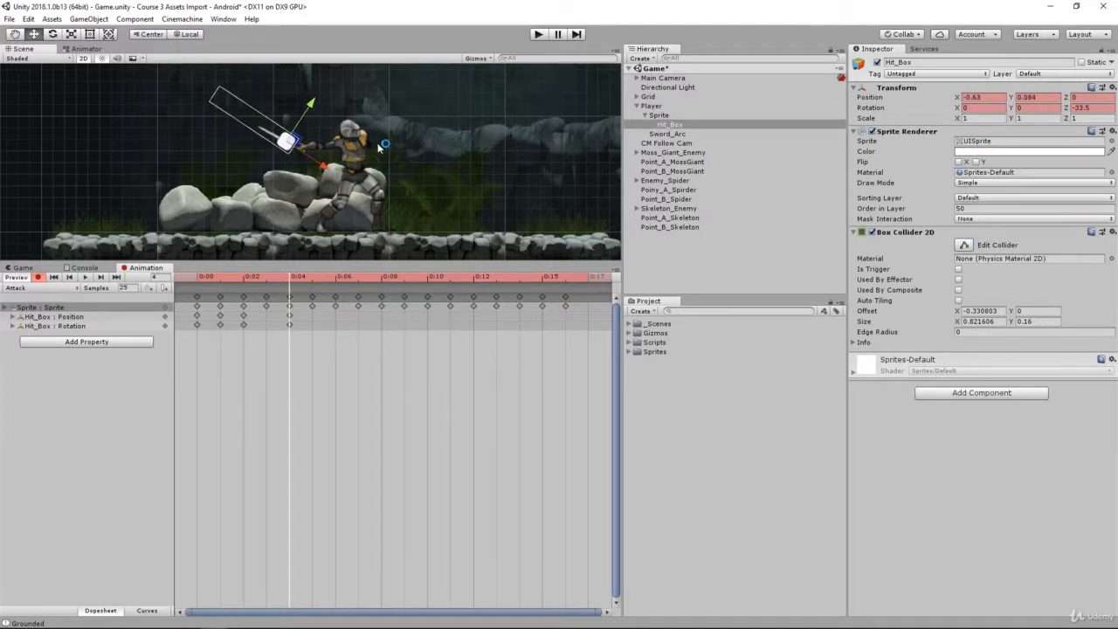
- On frame 4, shorten Hit_Box's box collider from its outer end to an X size of about 0.414
click(963, 245)
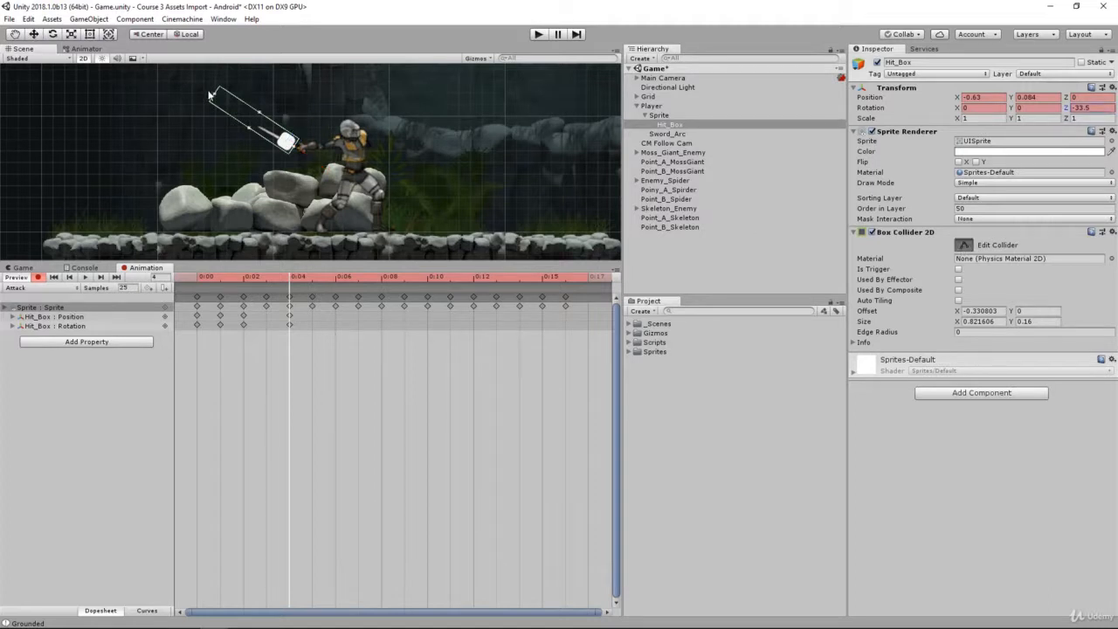
drag(209, 94, 256, 123)
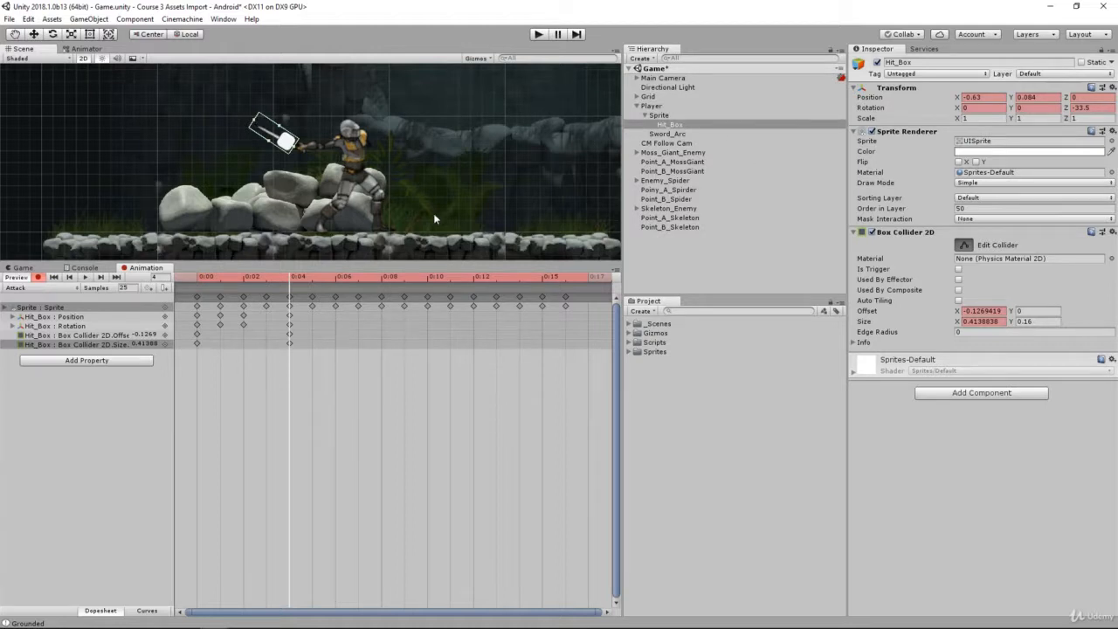
- On frame 5, key Hit_Box with Z rotation 7.6, position about X -0.345, Y -0.069, and lengthen its collider to about 0.778
click(312, 278)
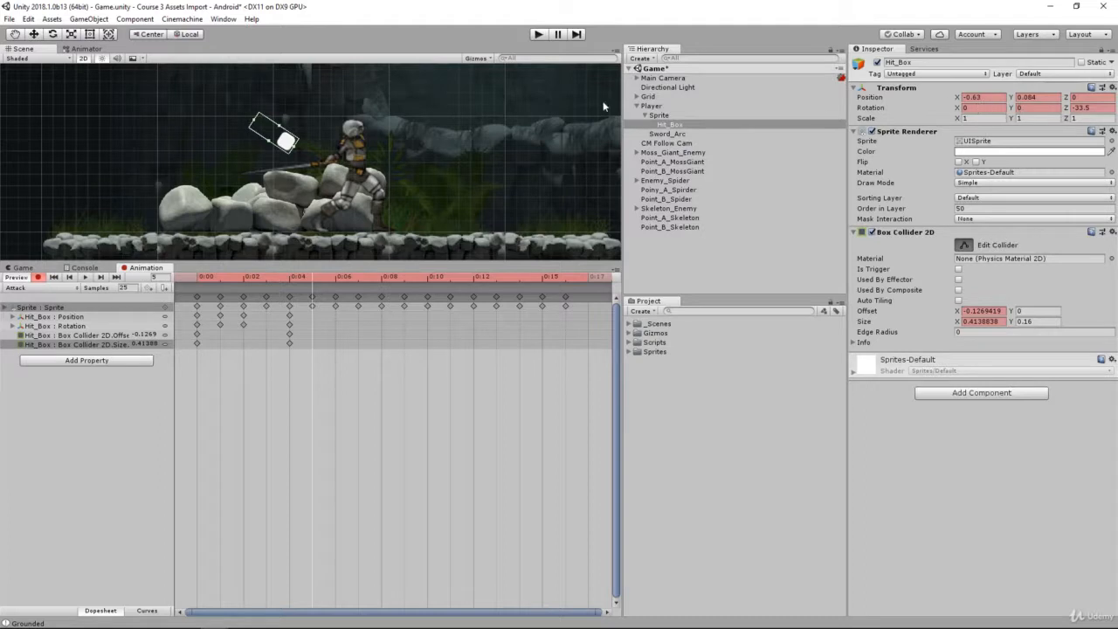
click(963, 246)
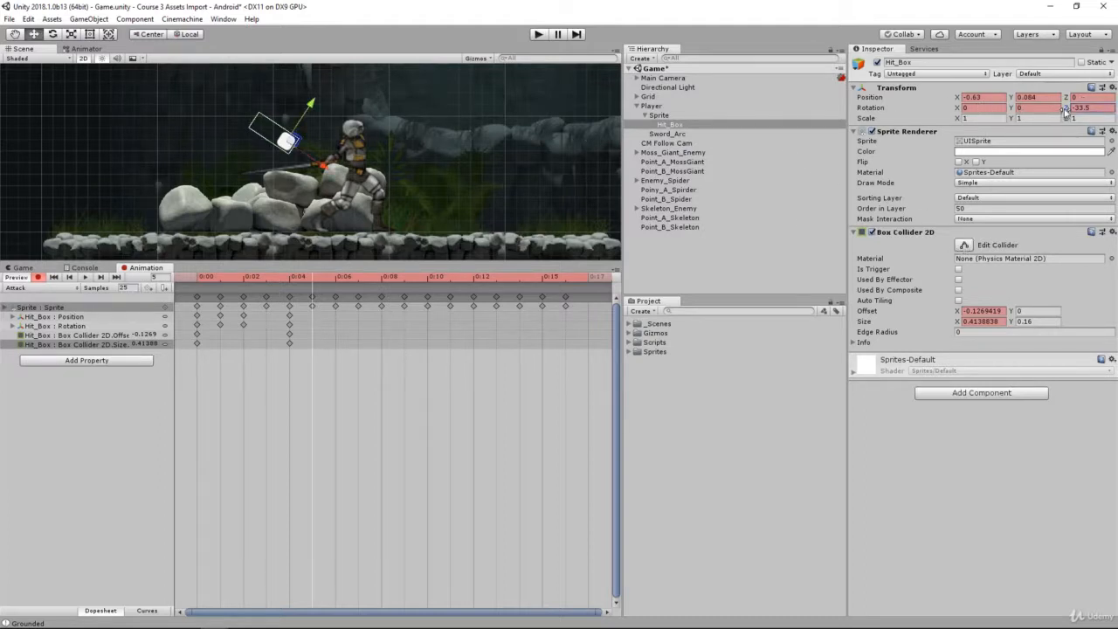
drag(1065, 111, 97, 78)
drag(273, 98, 289, 113)
drag(332, 159, 362, 156)
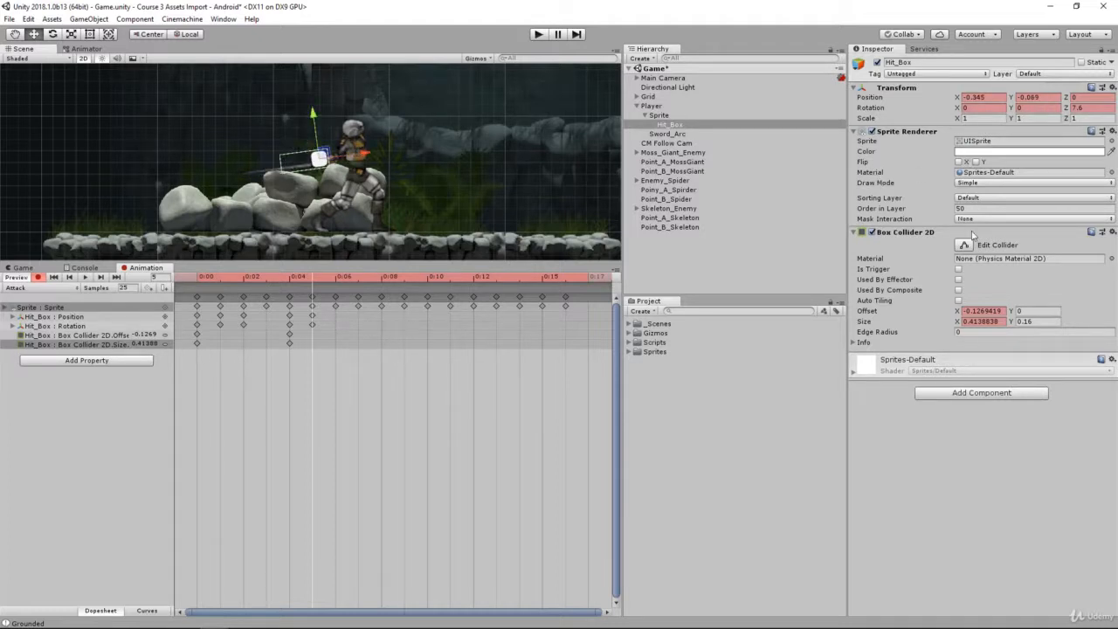
click(963, 245)
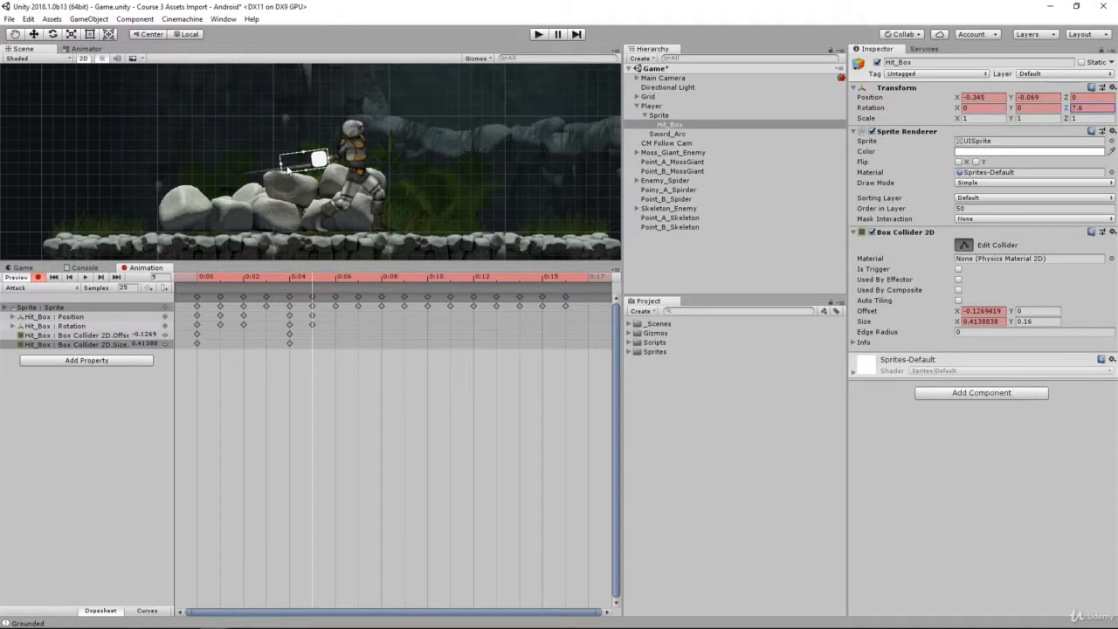
drag(281, 168, 241, 178)
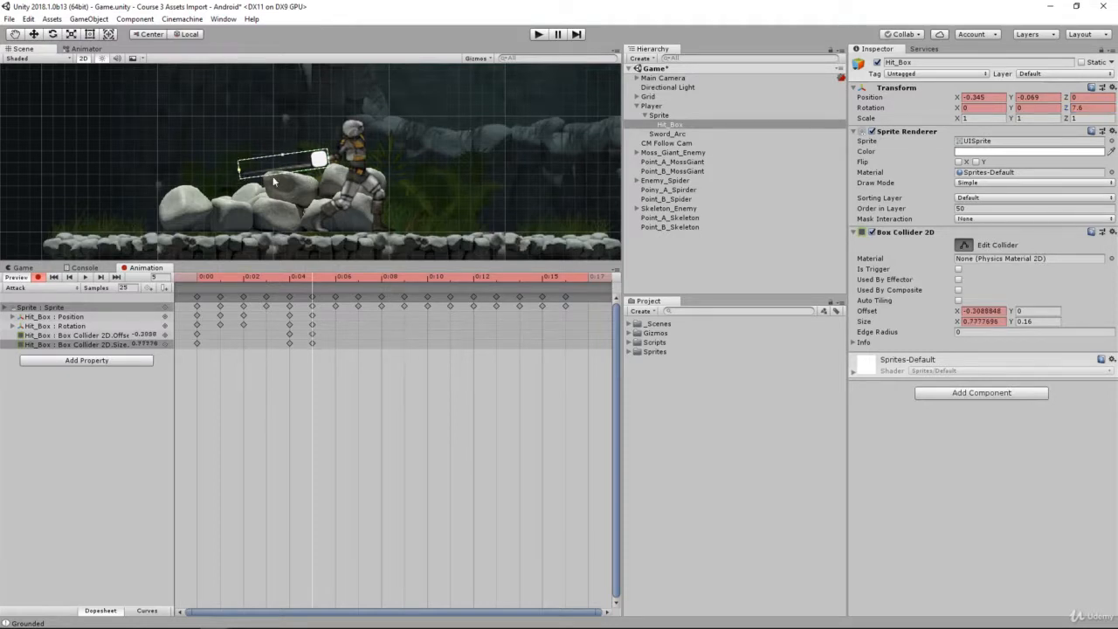
- Compare frames 6 and 7, and key Hit_Box on frame 7 with Z rotation 180.4 and position X 0.29, Y 0.02
click(337, 278)
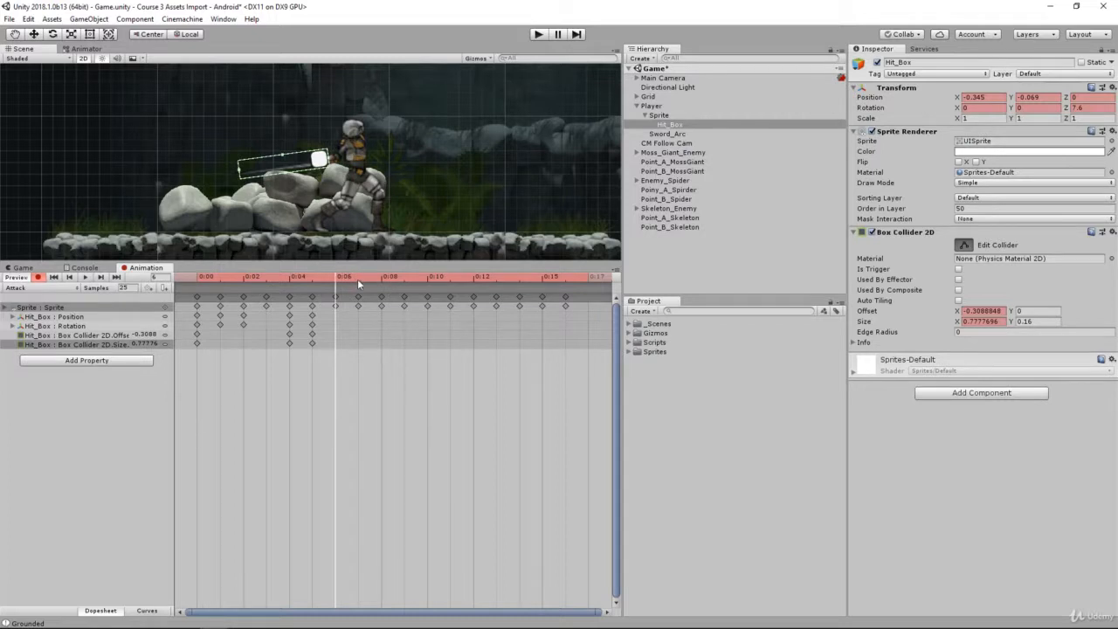
click(358, 280)
click(332, 279)
click(357, 277)
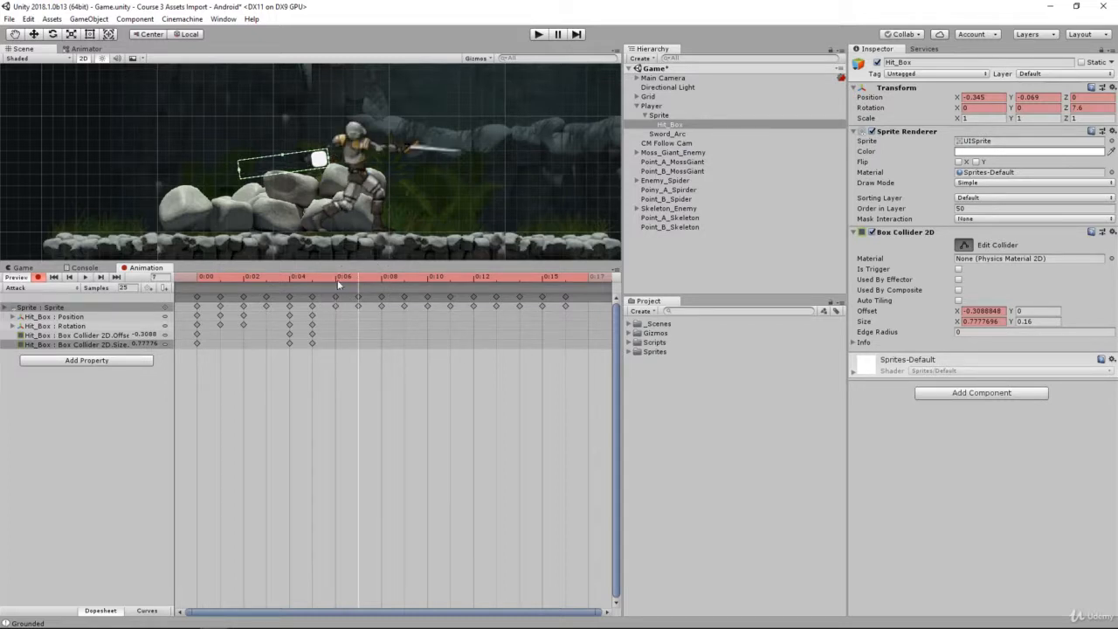
click(334, 278)
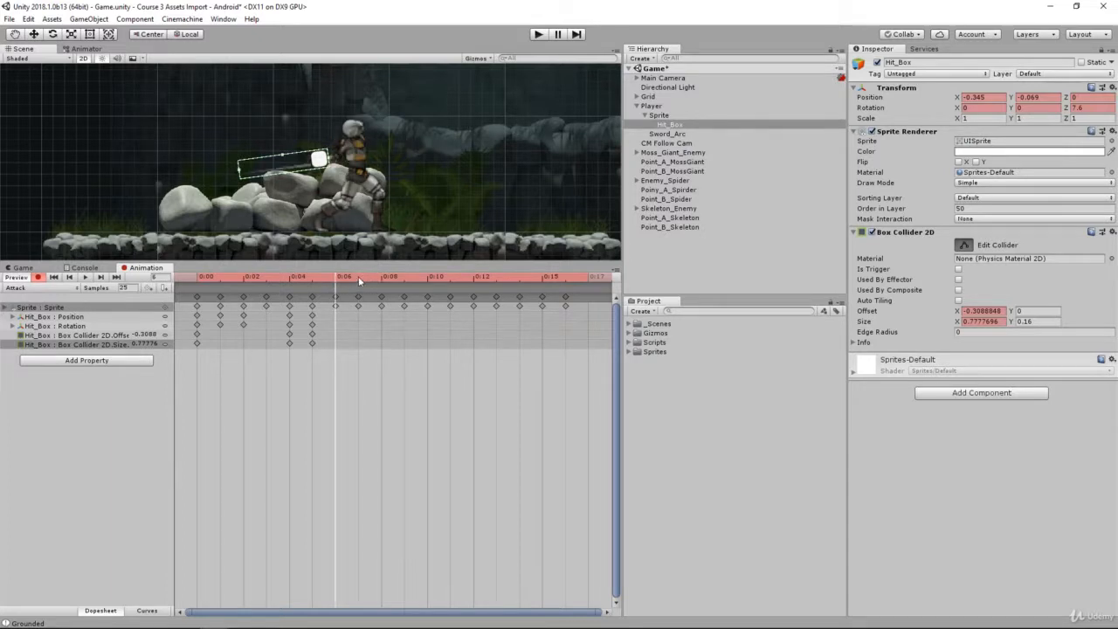
click(358, 276)
click(336, 278)
click(358, 277)
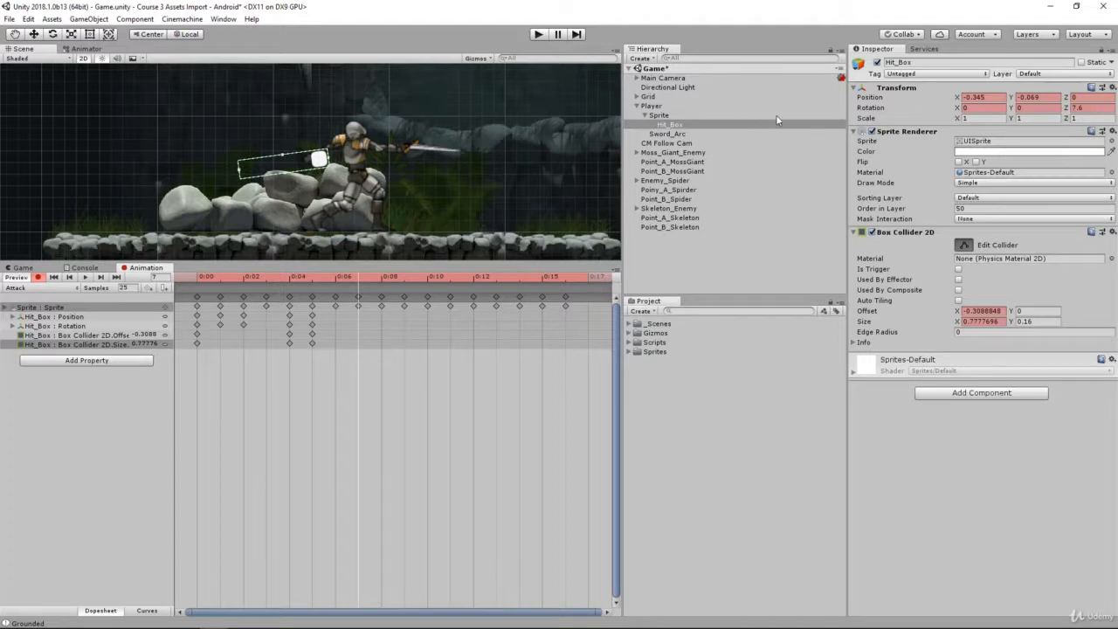
drag(1067, 108, 533, 179)
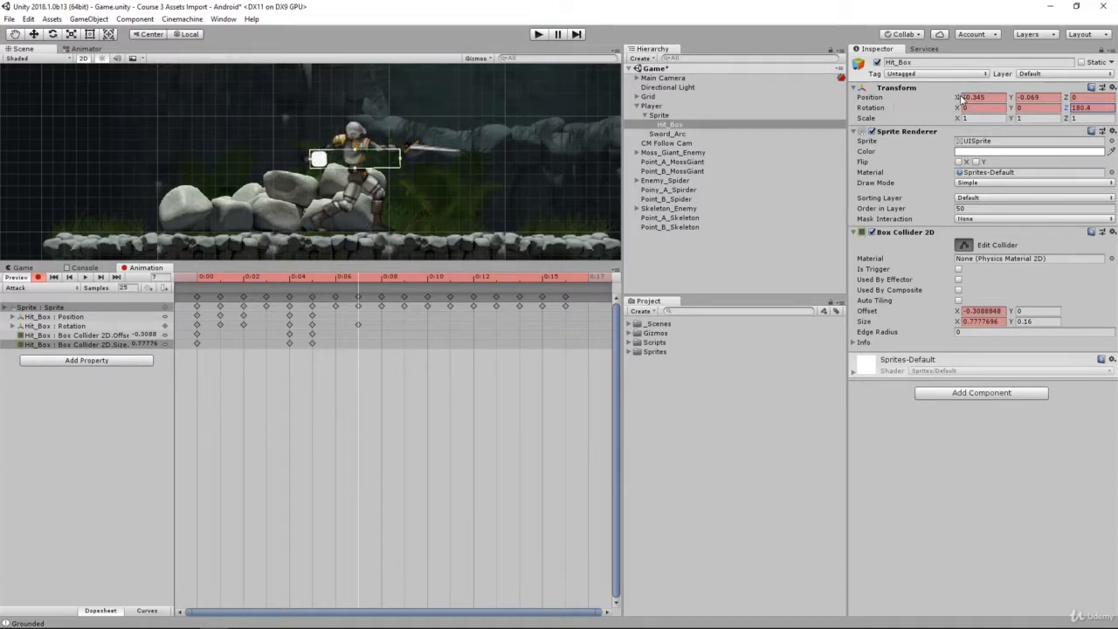
mouse_move(960, 98)
mouse_down()
mouse_move(1018, 101)
mouse_move(954, 102)
mouse_up()
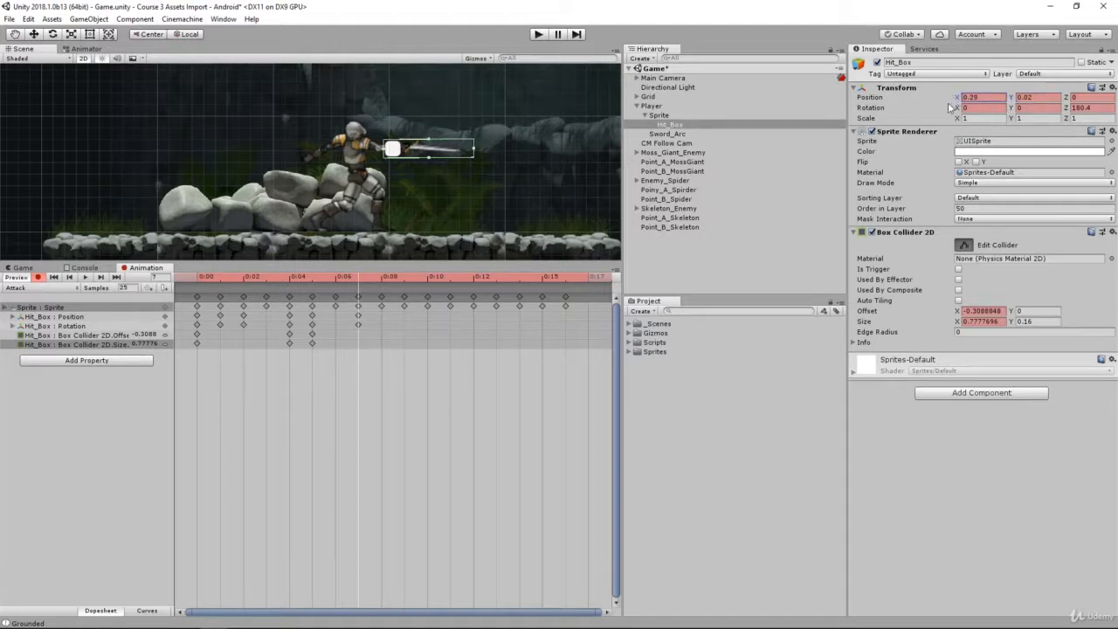
- On frame 8, key Hit_Box with Z rotation 229.45 and X position 0.2, and shorten its collider to about 0.487
click(382, 277)
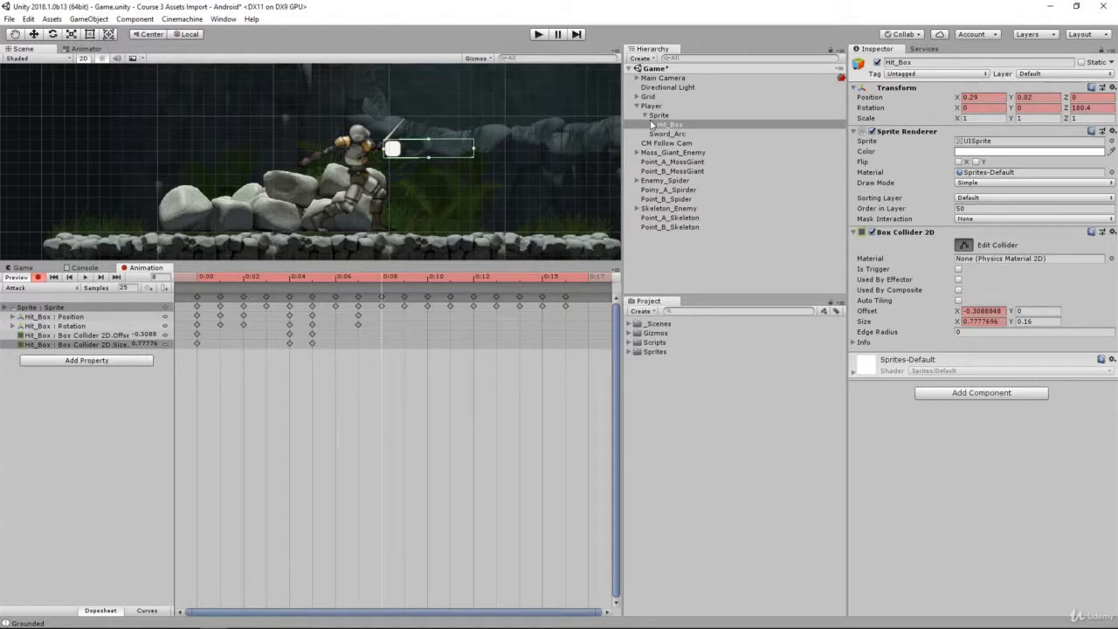
drag(1064, 108, 902, 50)
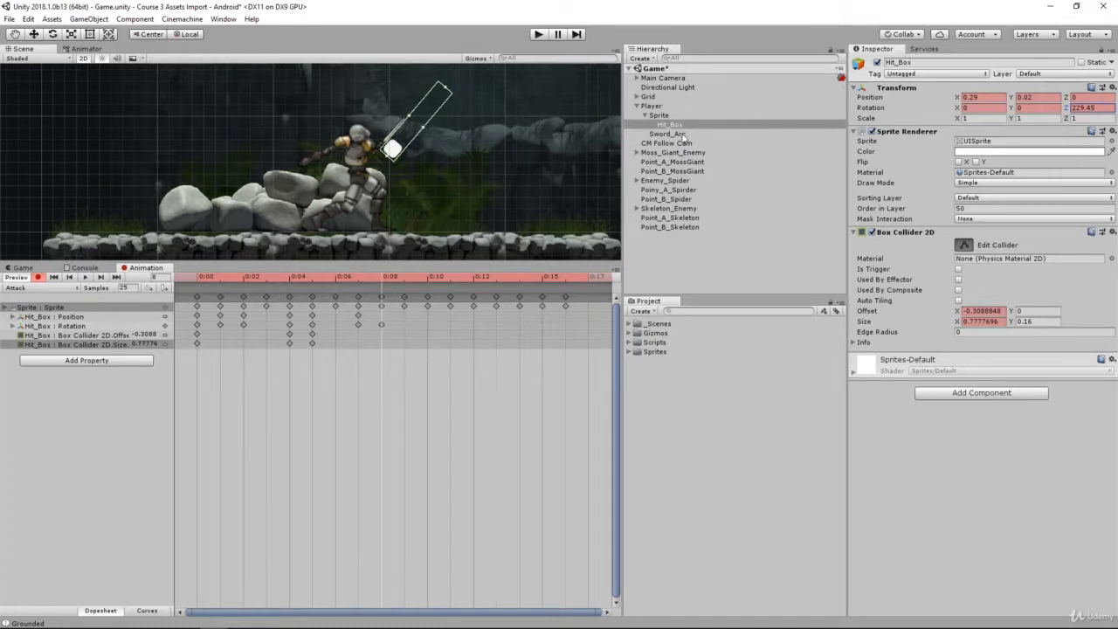
mouse_move(956, 99)
mouse_down()
mouse_move(926, 100)
mouse_move(956, 99)
mouse_up()
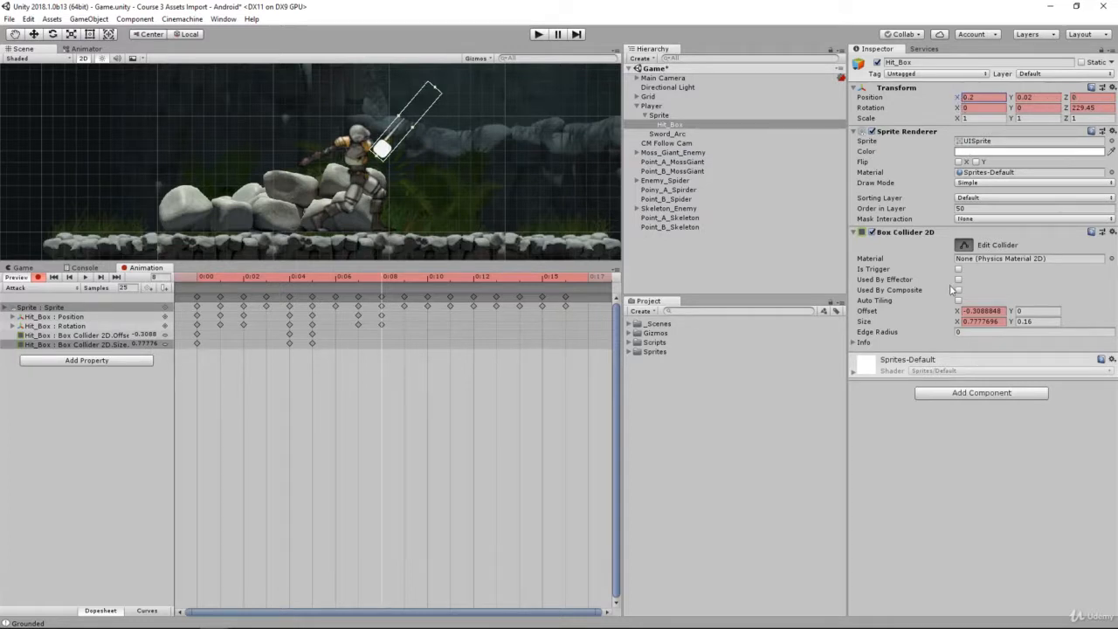
click(963, 246)
click(963, 246)
drag(436, 91, 412, 115)
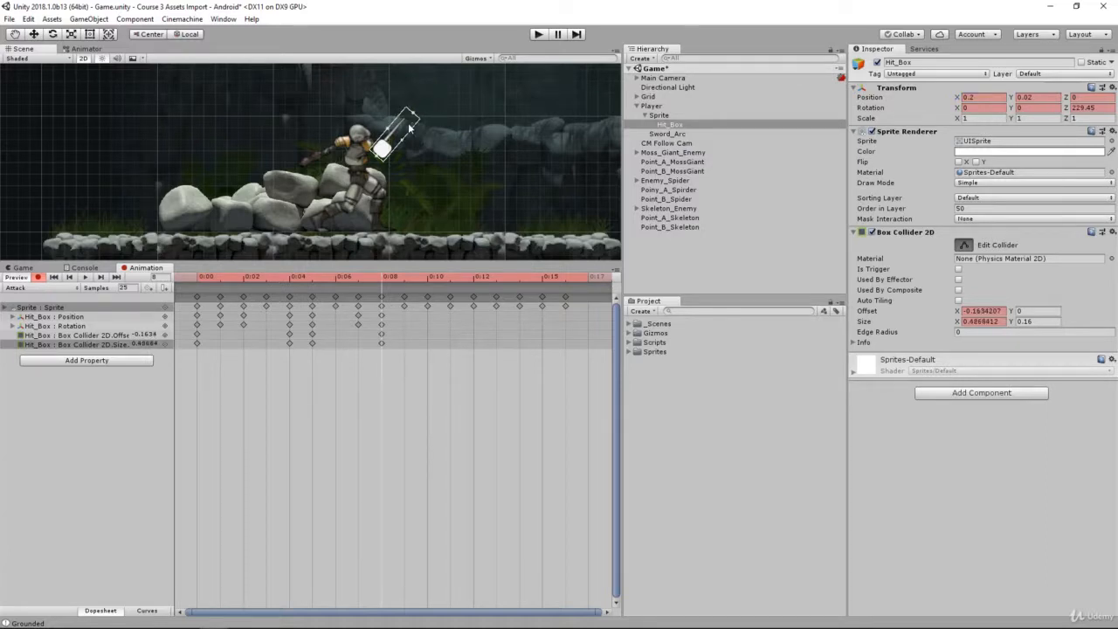
- On frame 9, key Hit_Box's Z rotation at 345.45 and extend its collider over the sword to an X size of about 0.74
click(410, 275)
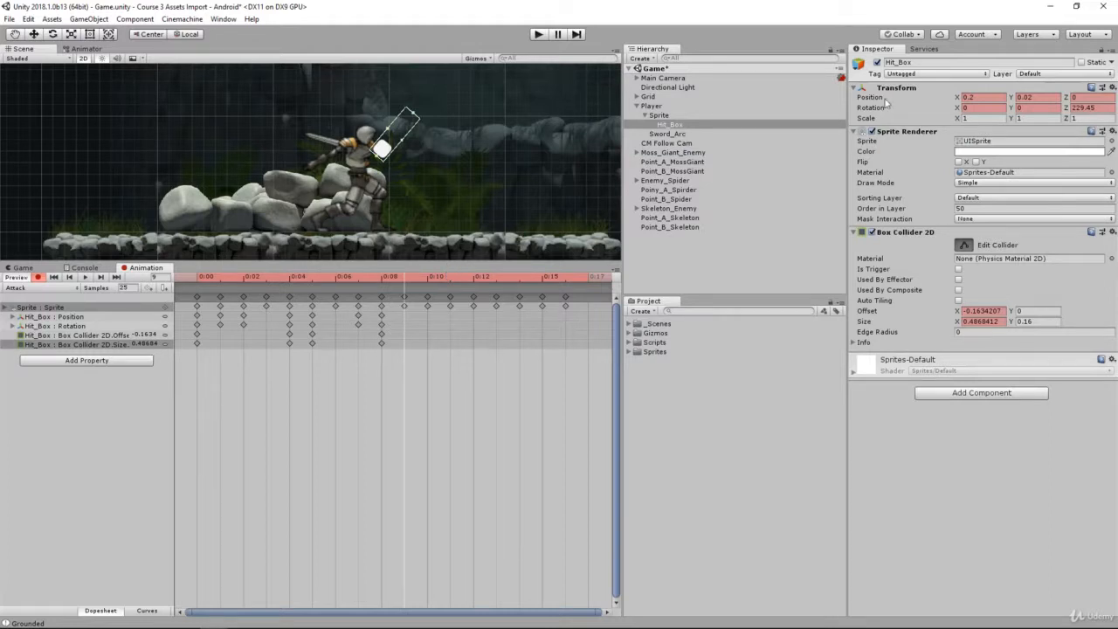
drag(1066, 109, 1110, 153)
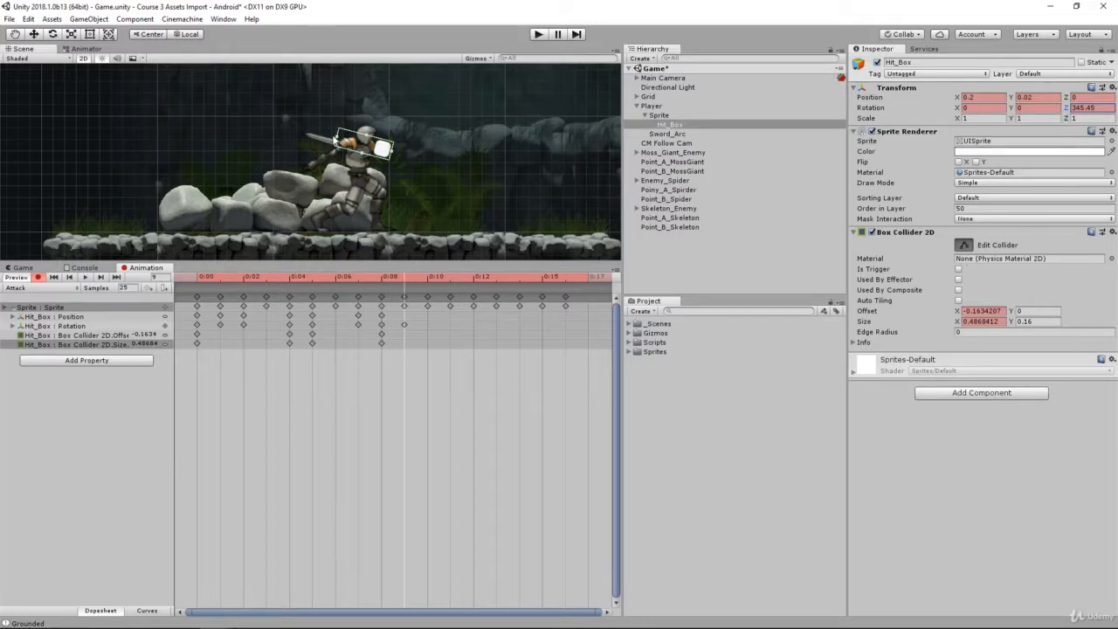
click(321, 134)
click(382, 148)
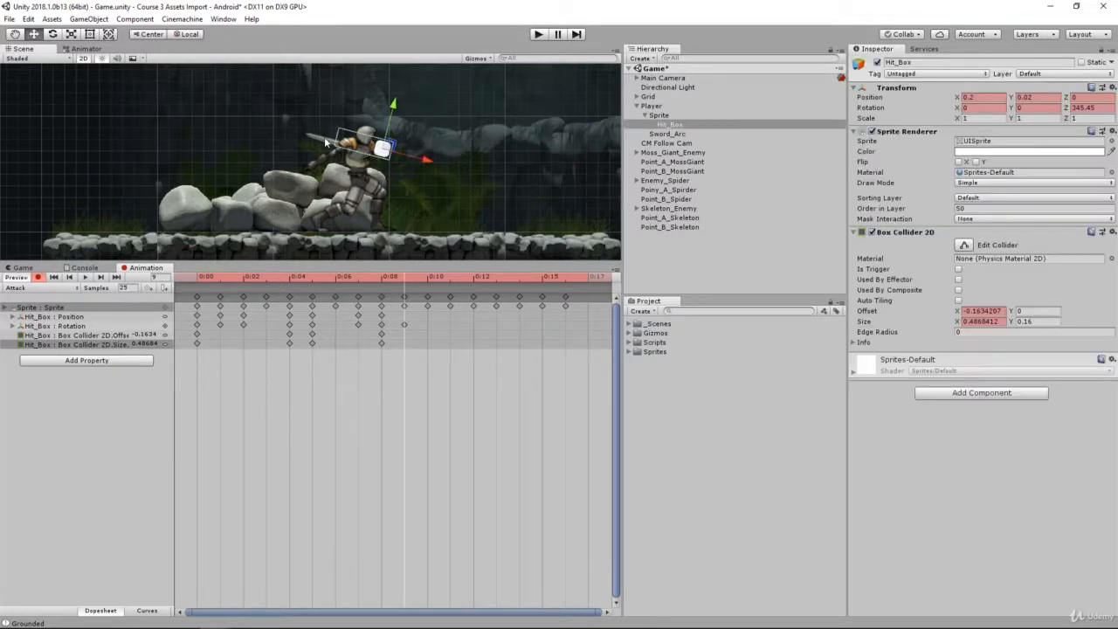
click(961, 246)
drag(337, 138, 308, 131)
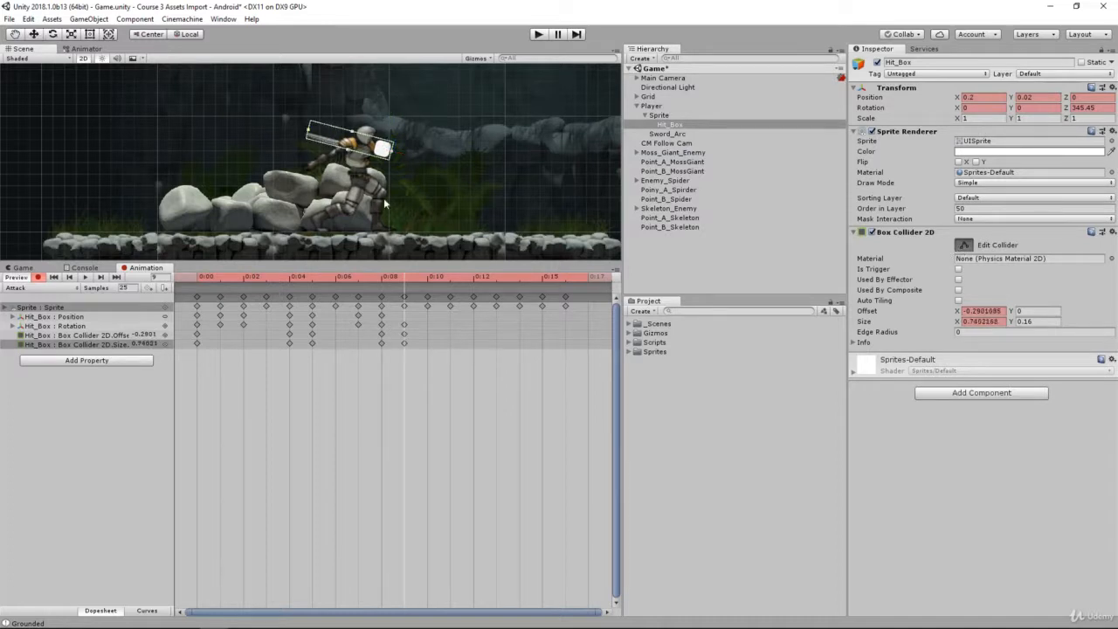
- Step through frames 10 to 16 of the Attack clip to check the sword's position against Hit_Box
click(426, 280)
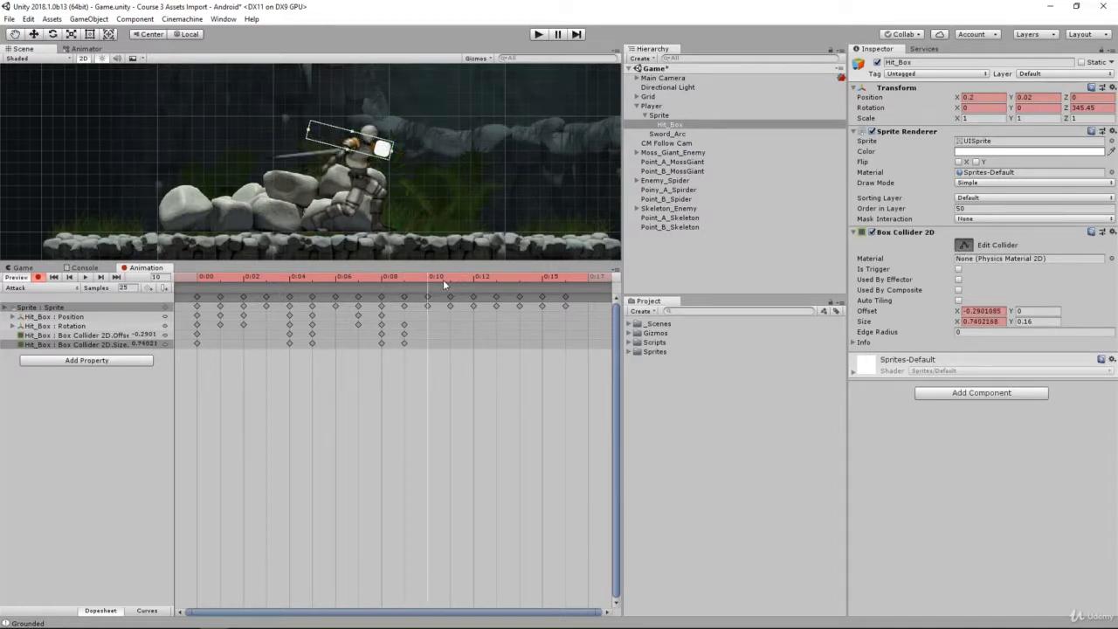
click(449, 279)
click(473, 278)
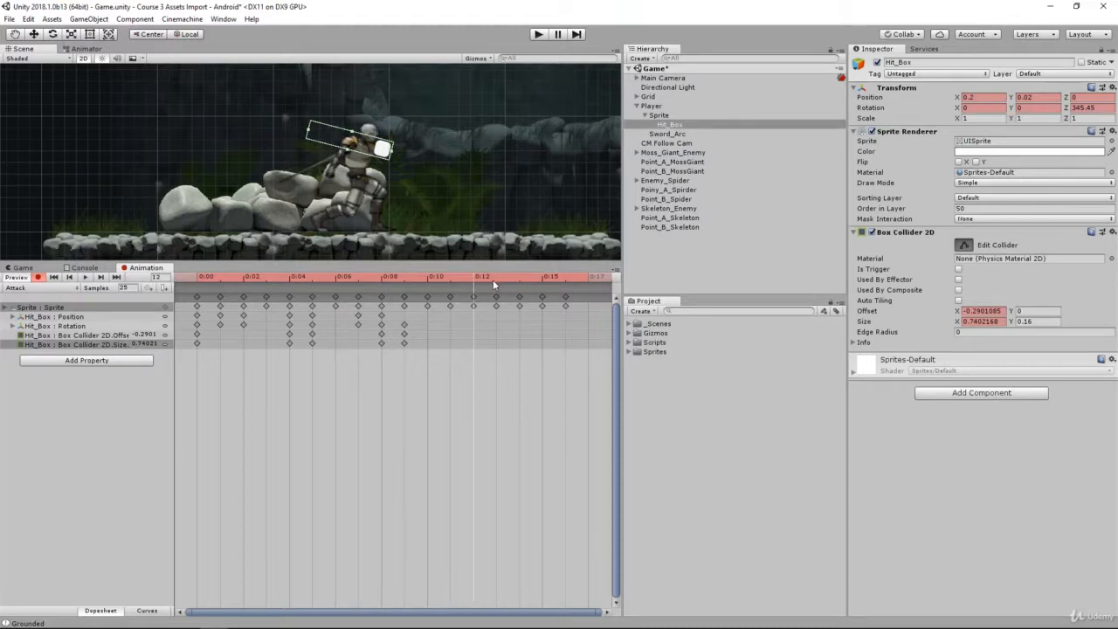
click(498, 279)
click(530, 281)
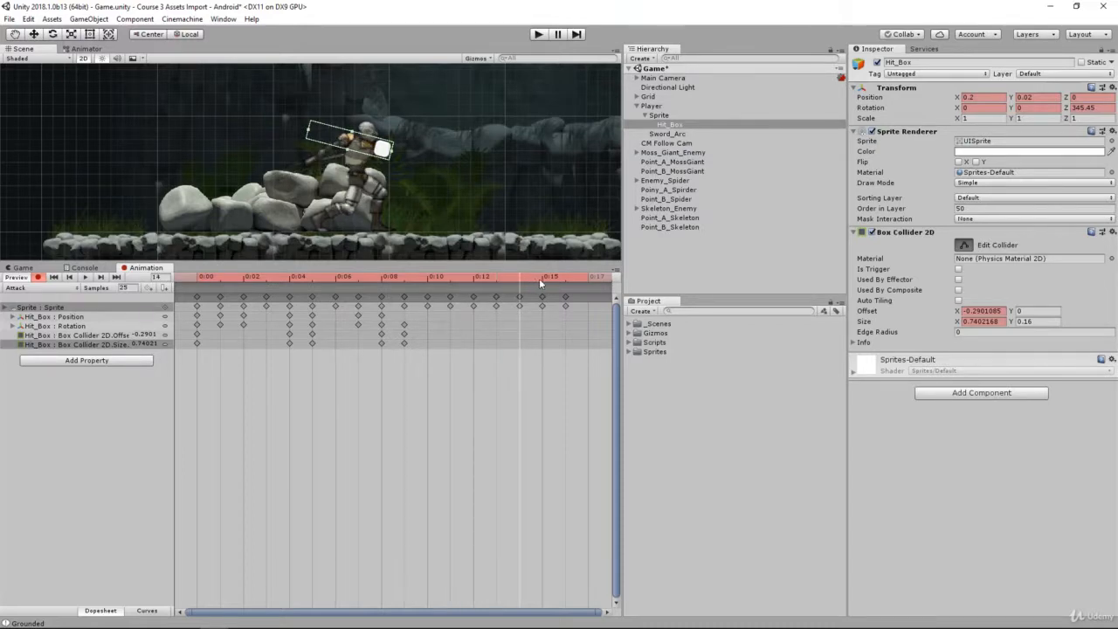
click(539, 278)
click(567, 278)
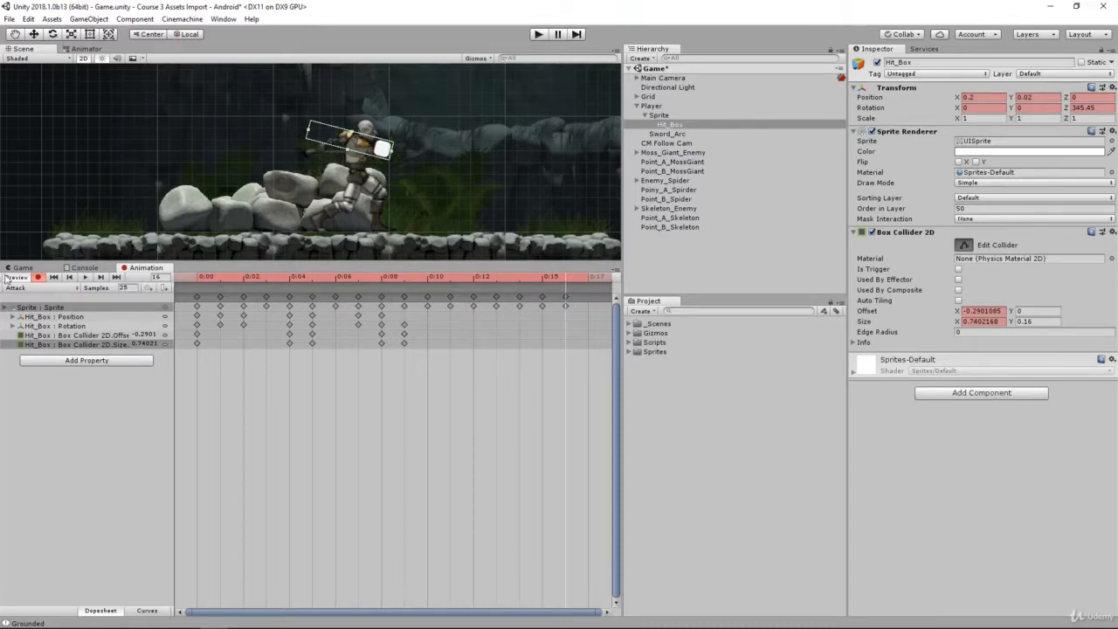
- Stop recording, and play and scrub through the Attack animation to review Hit_Box's movement
click(38, 276)
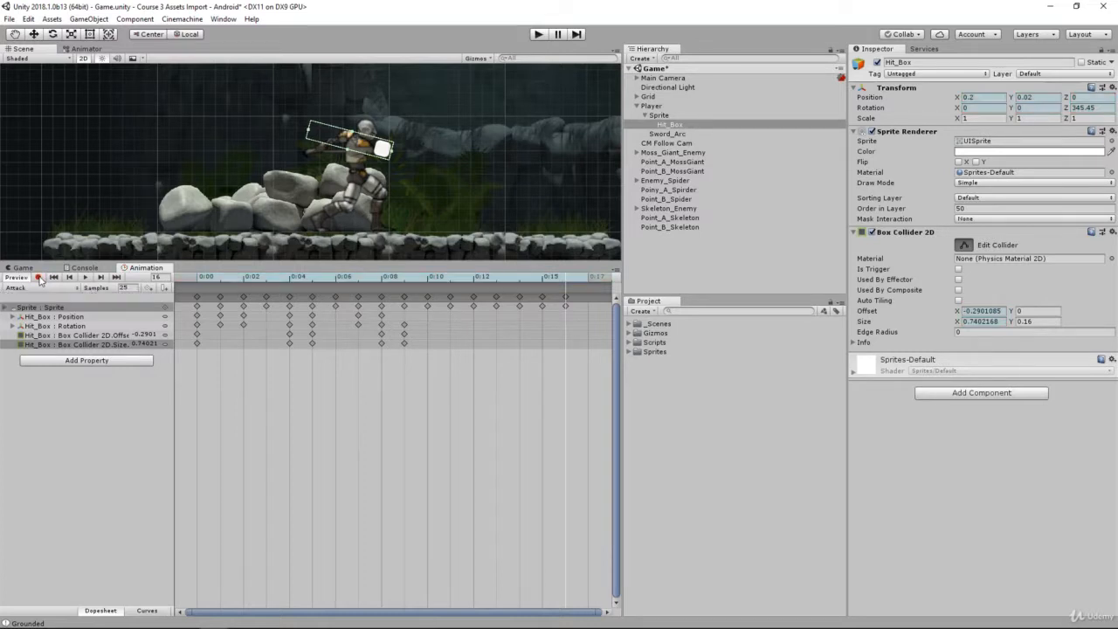
click(85, 277)
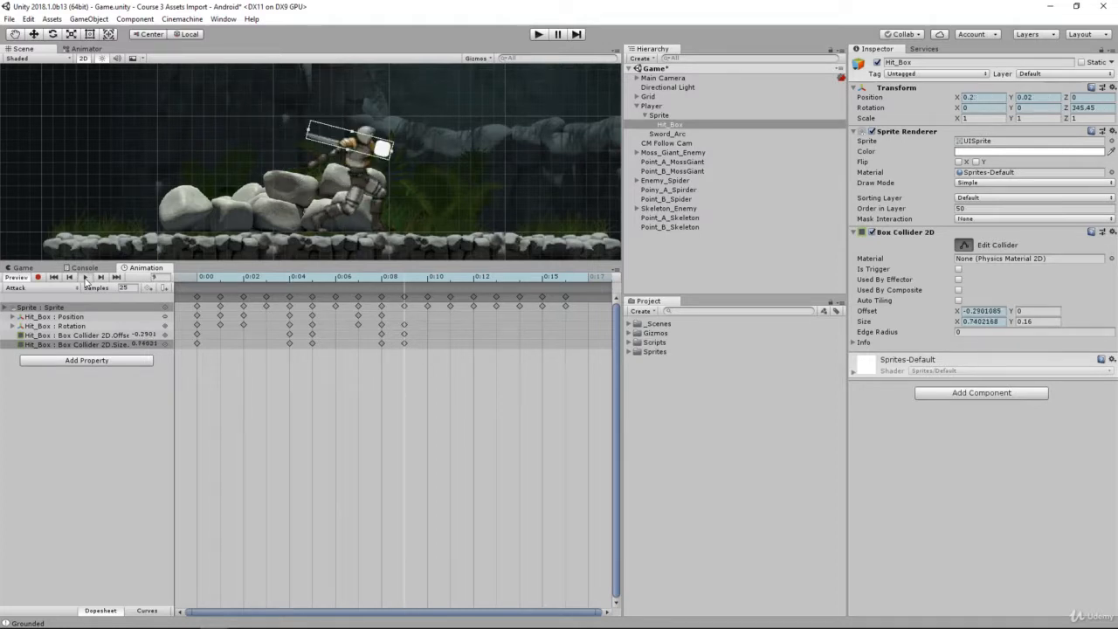
click(86, 280)
drag(201, 279, 568, 310)
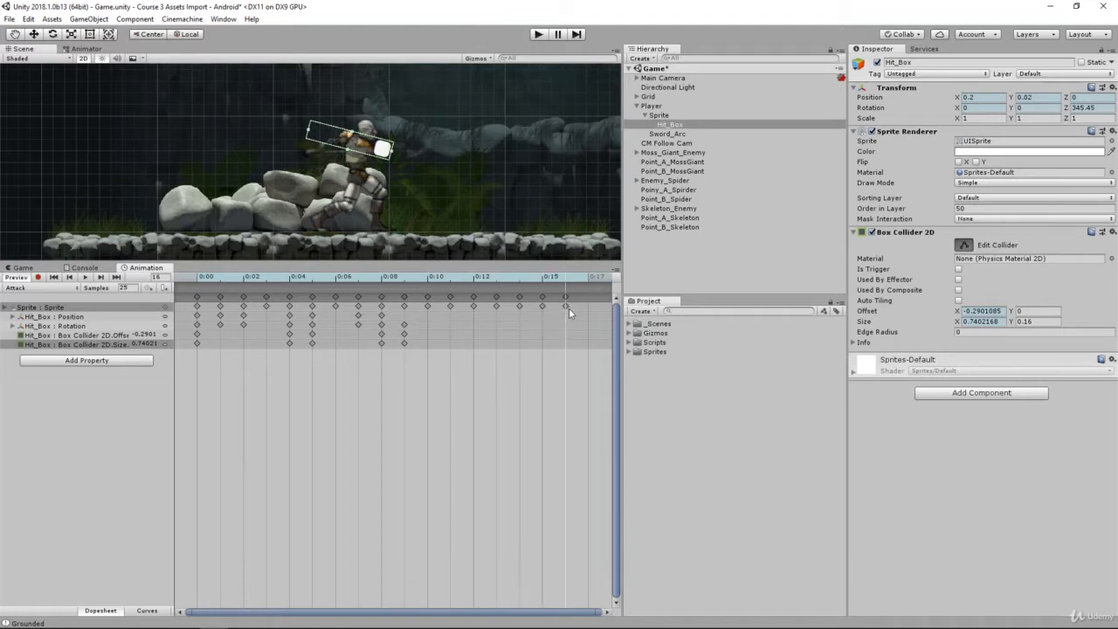